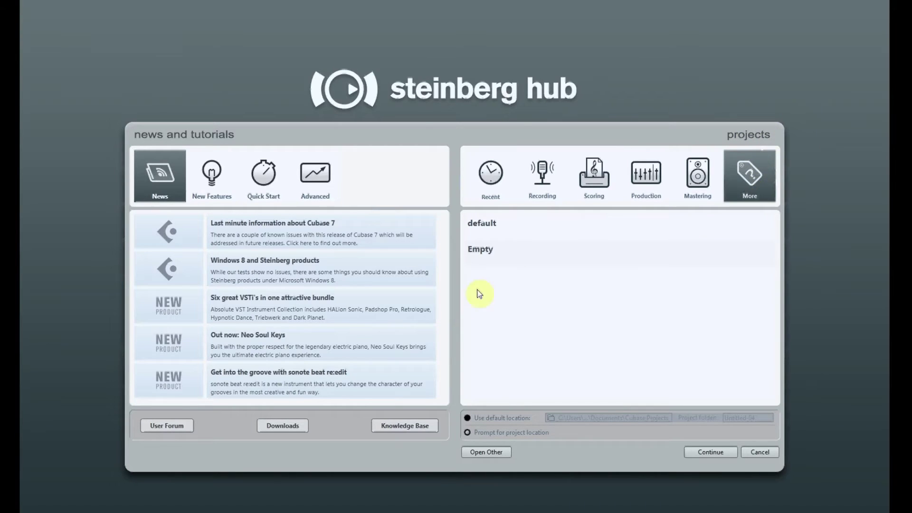
Start a new project from the Empty template with the option to prompt for the project location.
left_click(510, 257)
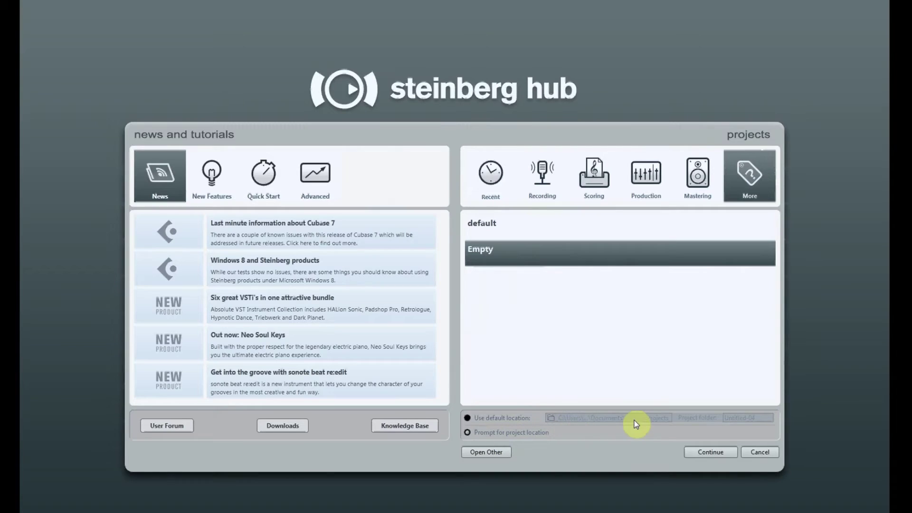
left_click(494, 433)
left_click(699, 452)
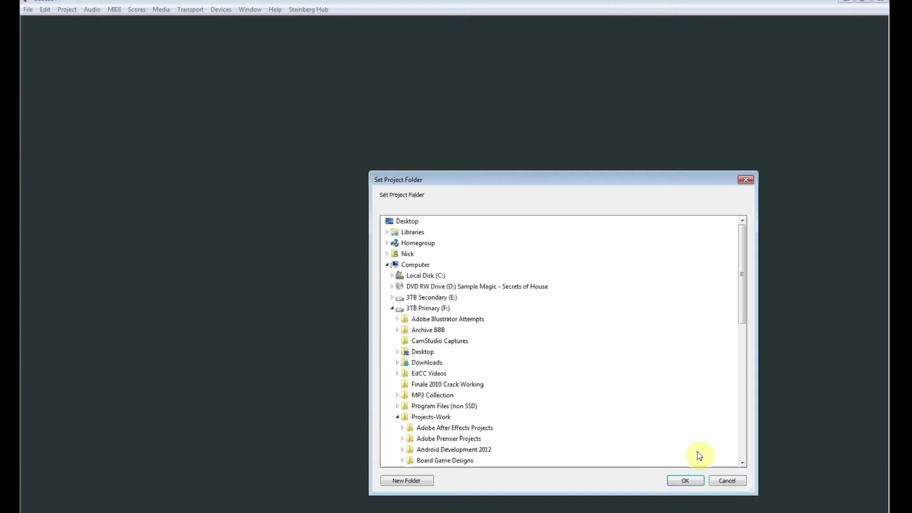
Set the First Lesson folder inside Cubase 7 Project 2012 as the project folder and maximize the new project window.
left_click_drag(499, 180, 401, 94)
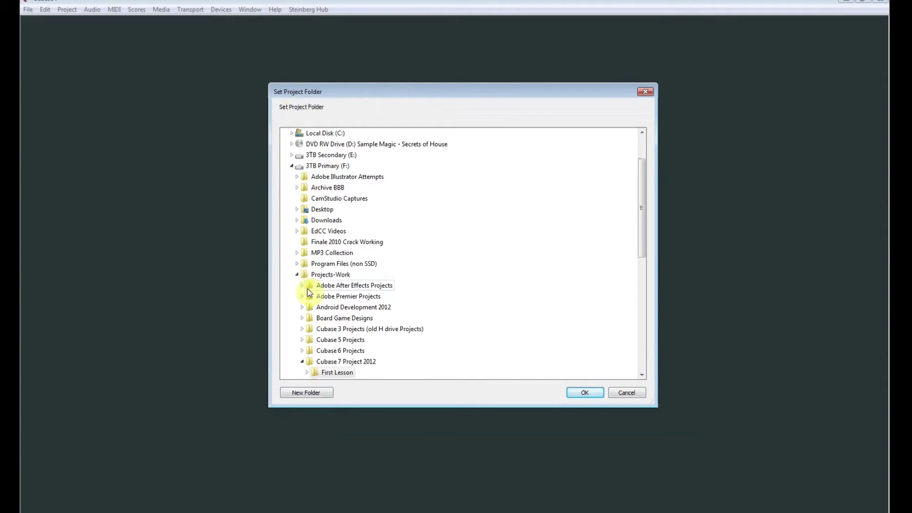
left_click_drag(644, 244, 647, 266)
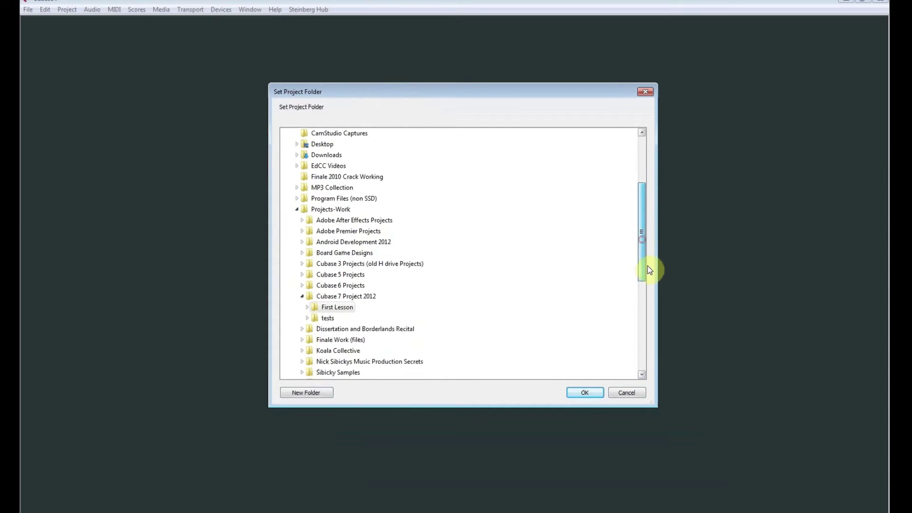
double_click(337, 309)
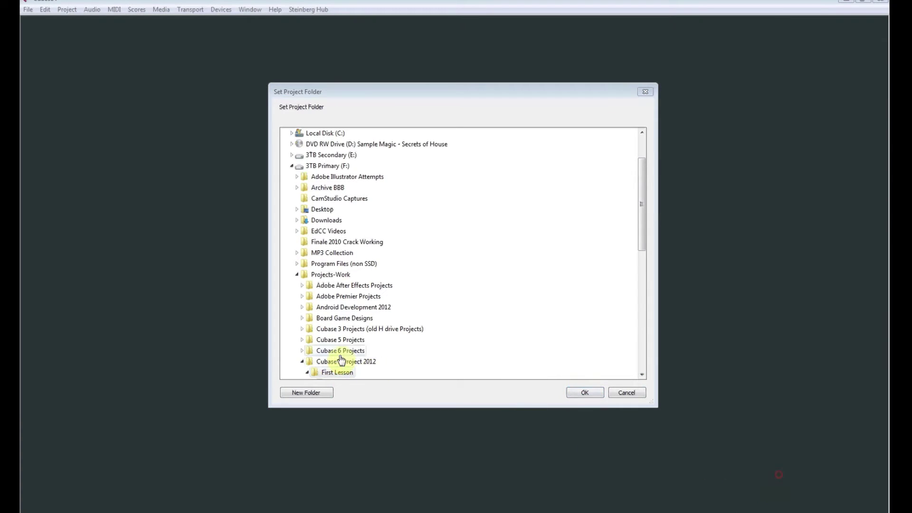
left_click_drag(640, 227, 639, 259)
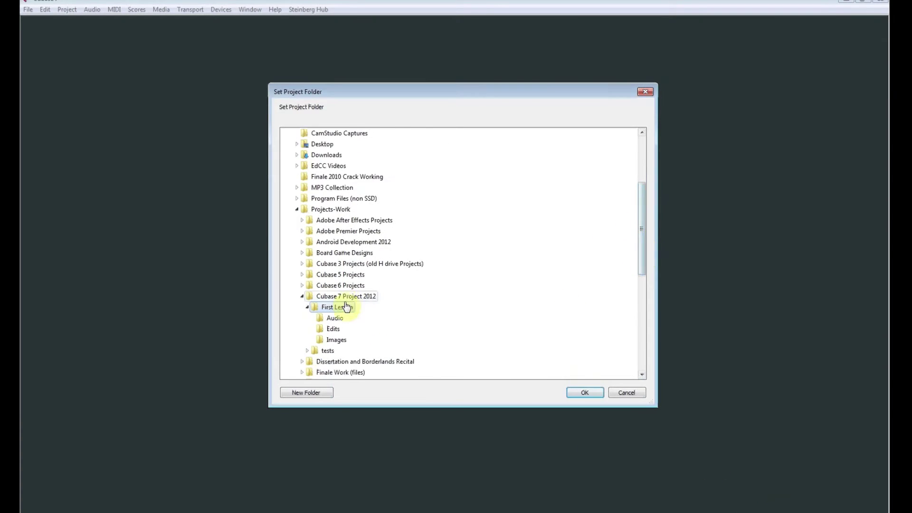
left_click(591, 396)
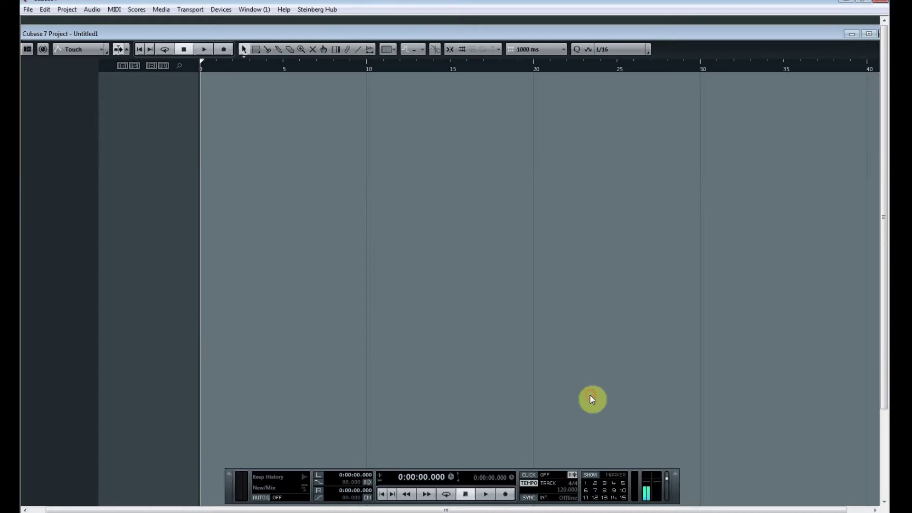
double_click(220, 34)
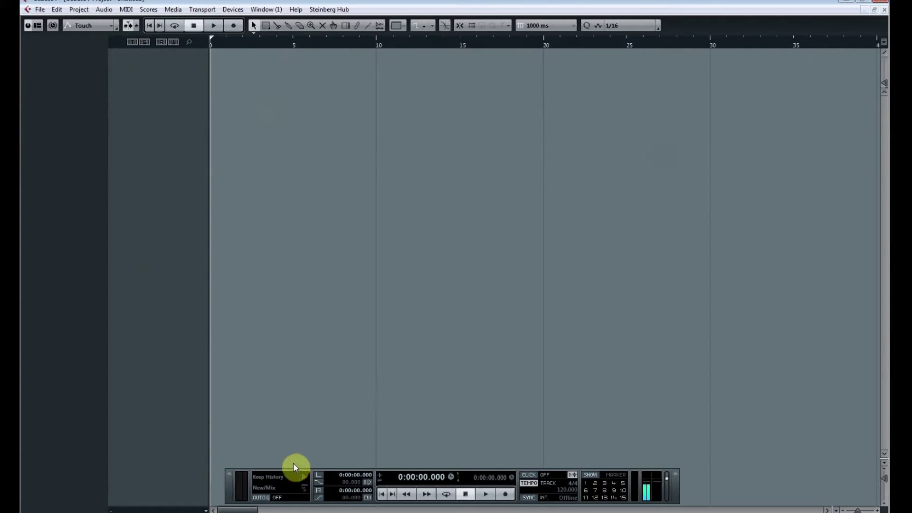
Reposition the floating Transport panel, trying the middle of the project area before placing it in the lower part.
left_click_drag(231, 489, 249, 473)
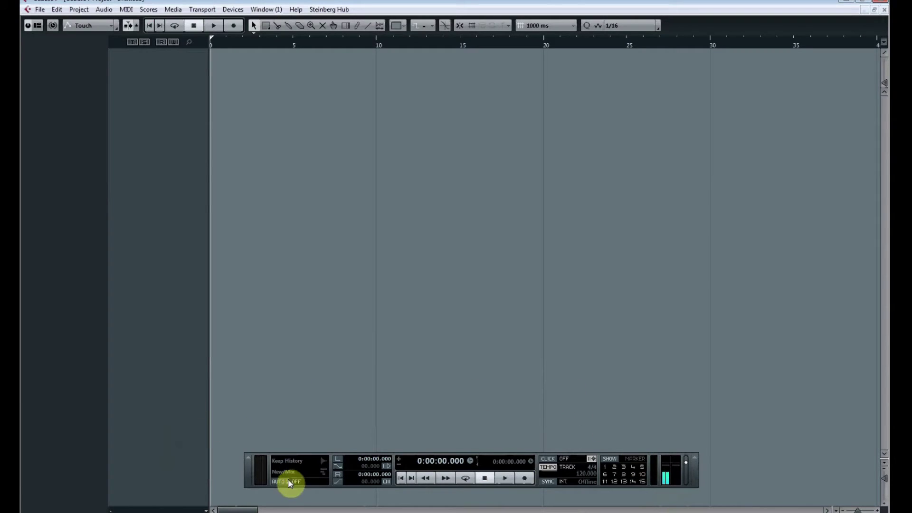
left_click_drag(244, 472, 162, 282)
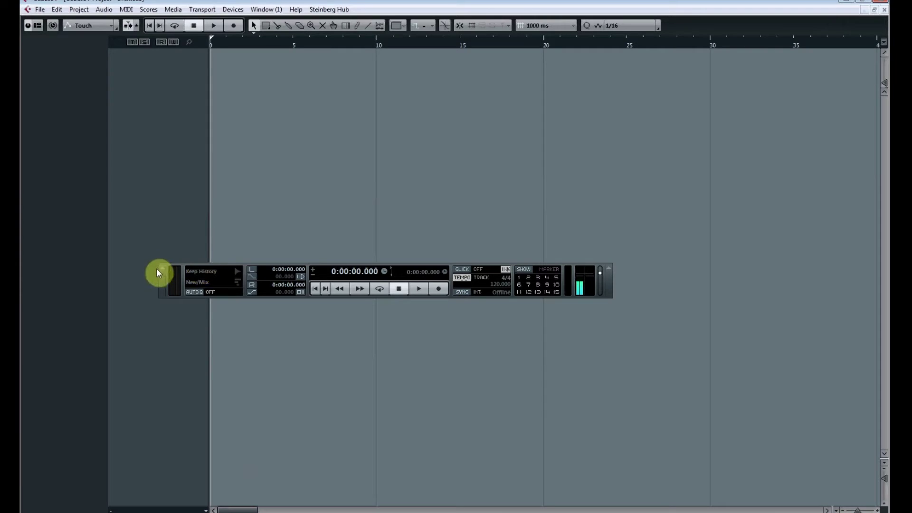
left_click_drag(157, 274, 203, 434)
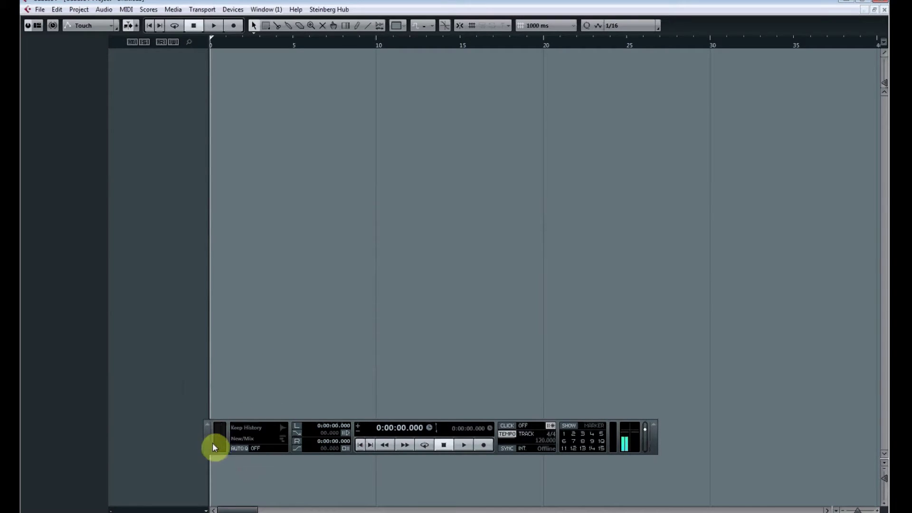
Toggle the Transport panel's visibility, shift the panel slightly up and to the left, and leave it hidden.
key("F2")
key("F2")
key("F2")
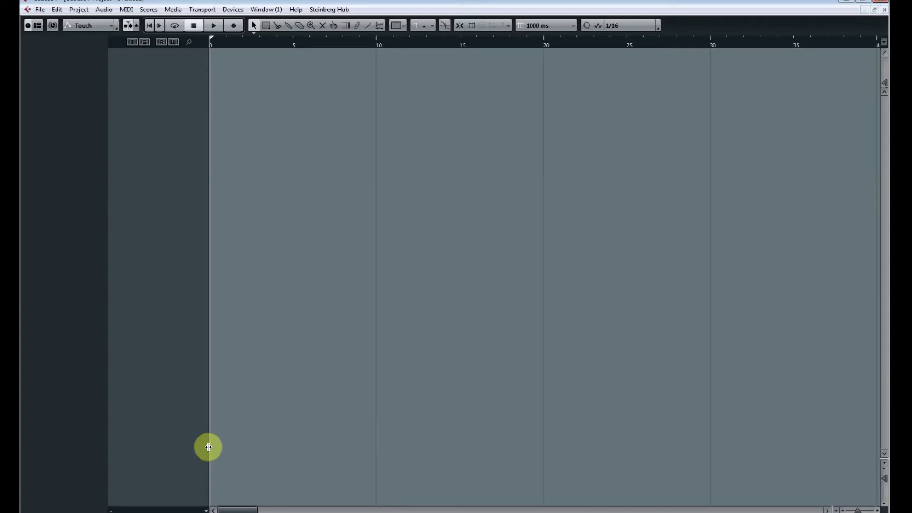
key("F2")
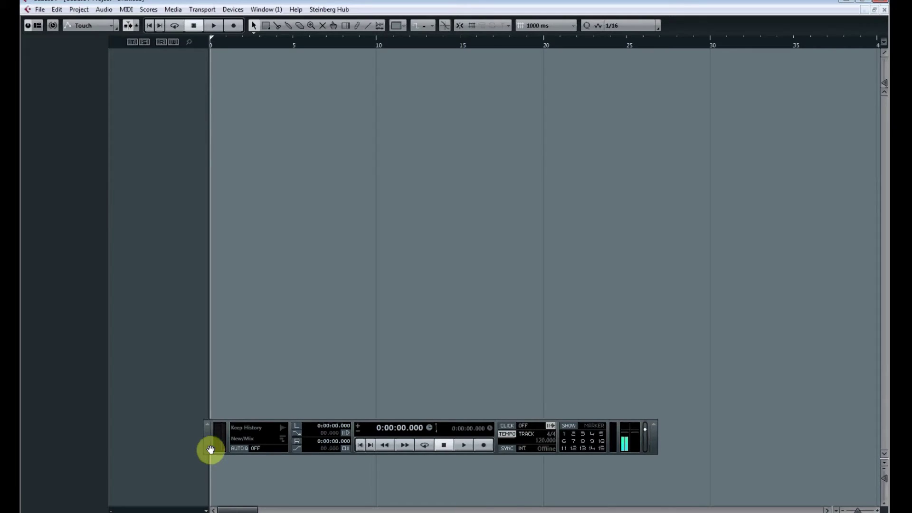
left_click_drag(210, 449, 188, 428)
key("F2")
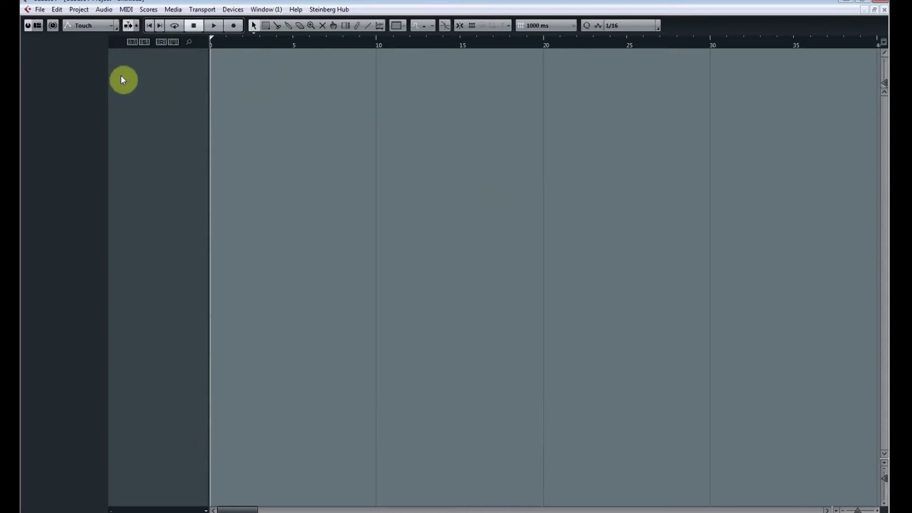
Add one audio track with the Mono configuration to the empty project.
right_click(149, 80)
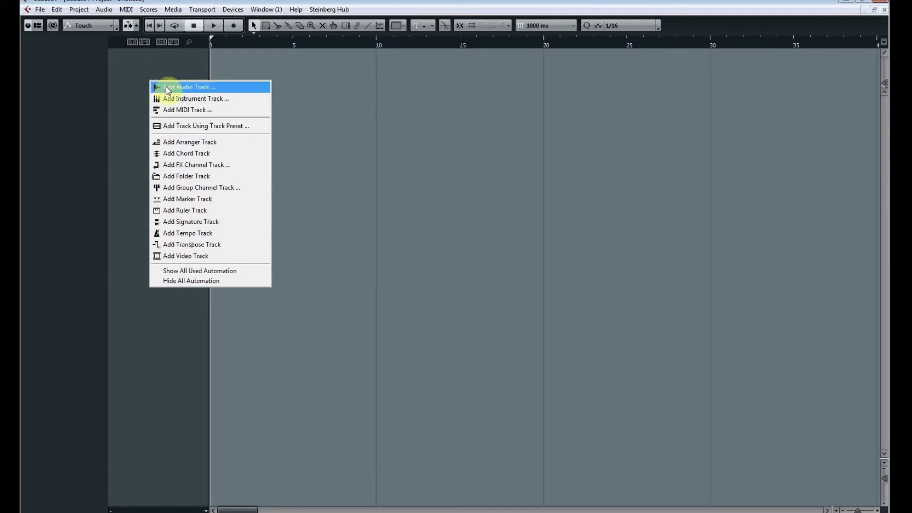
left_click(170, 89)
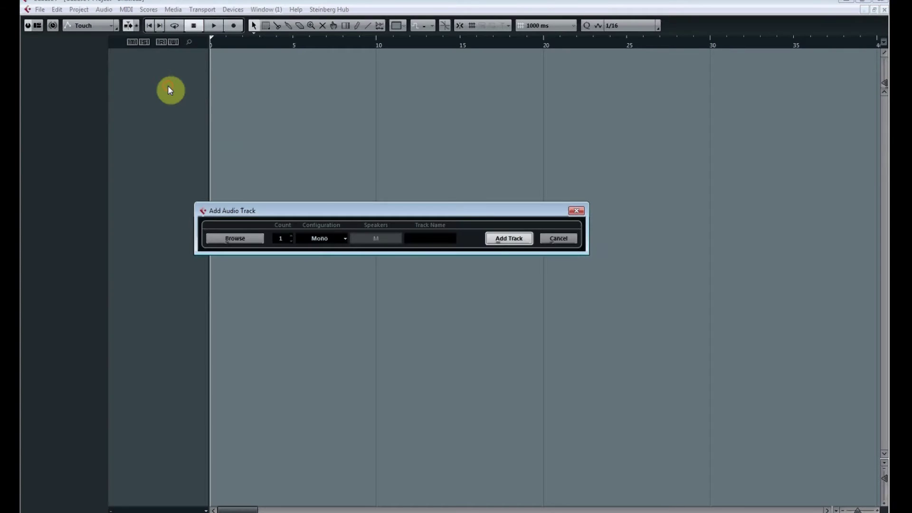
left_click_drag(374, 215, 386, 154)
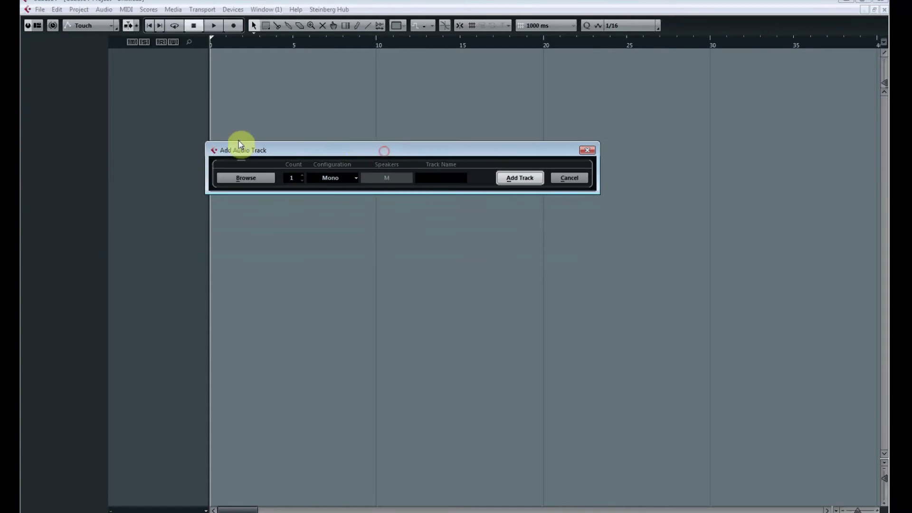
left_click(355, 177)
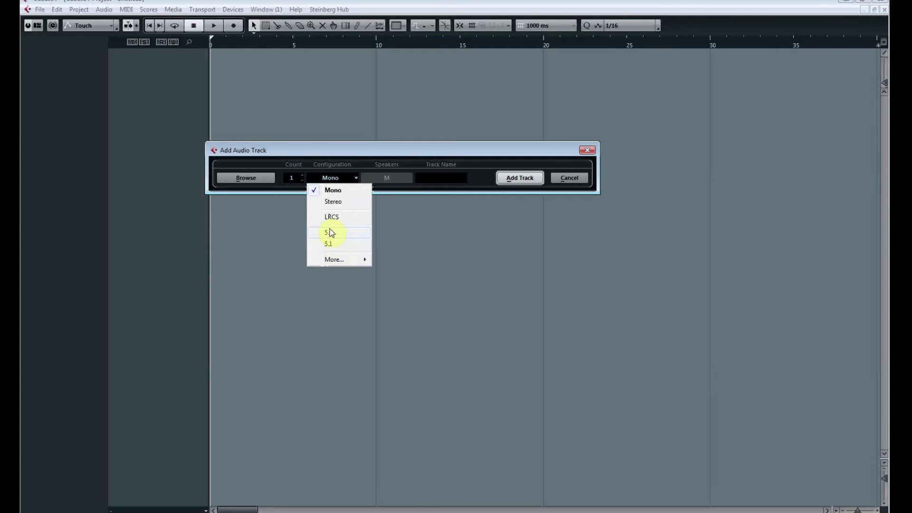
left_click(337, 190)
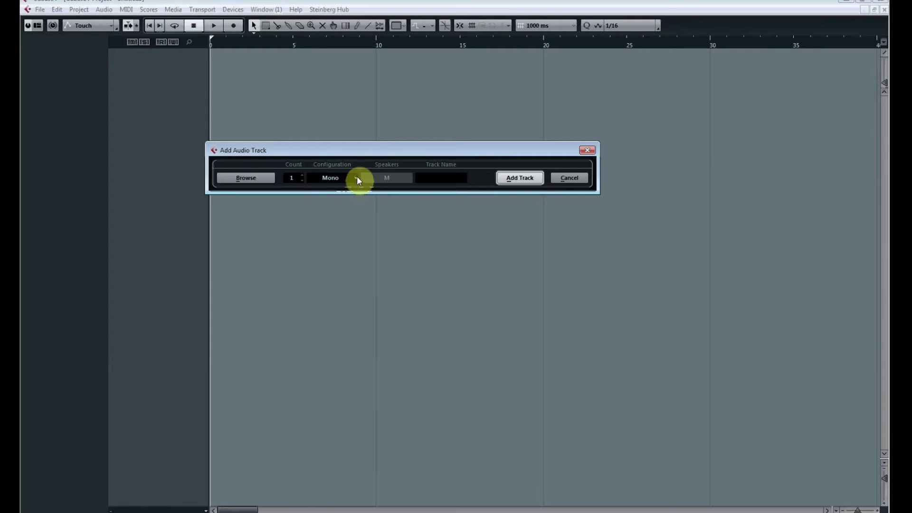
left_click_drag(354, 152, 361, 162)
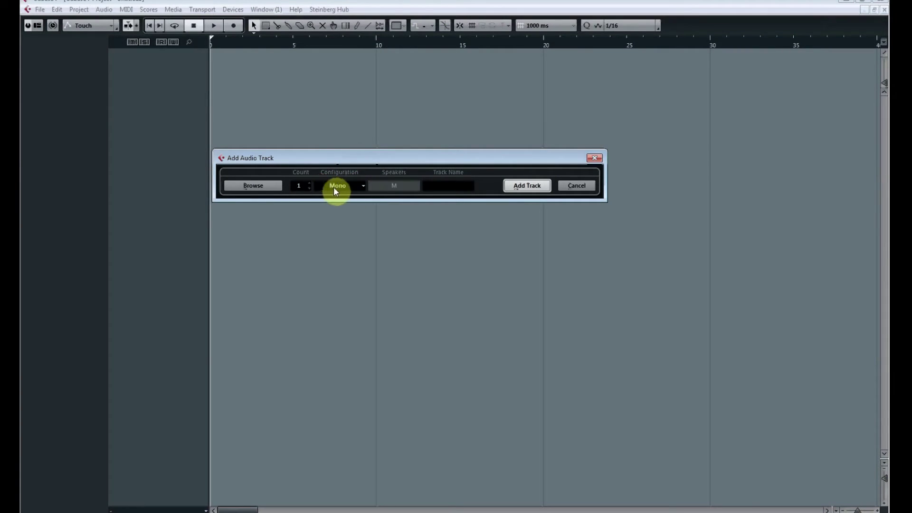
left_click(526, 185)
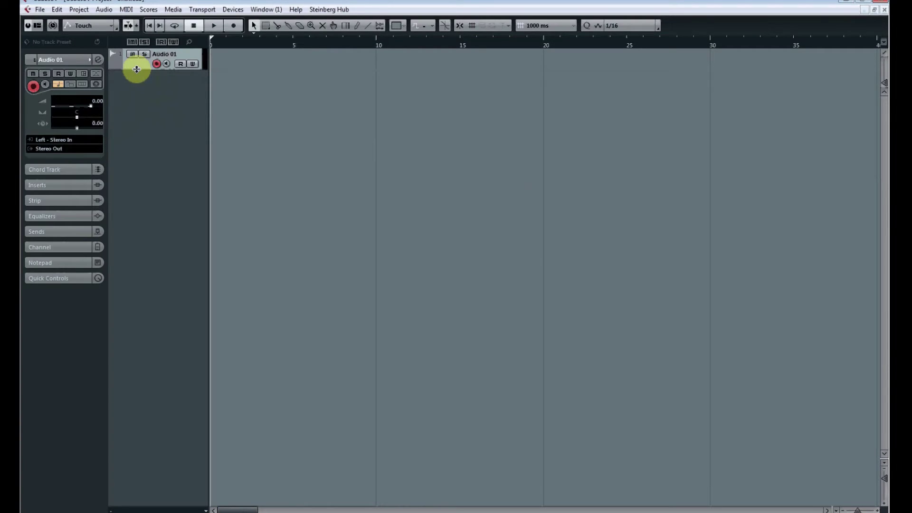
Enlarge the Audio 01 track to several times its height and toggle its record enable off and back on.
left_click_drag(136, 69, 147, 397)
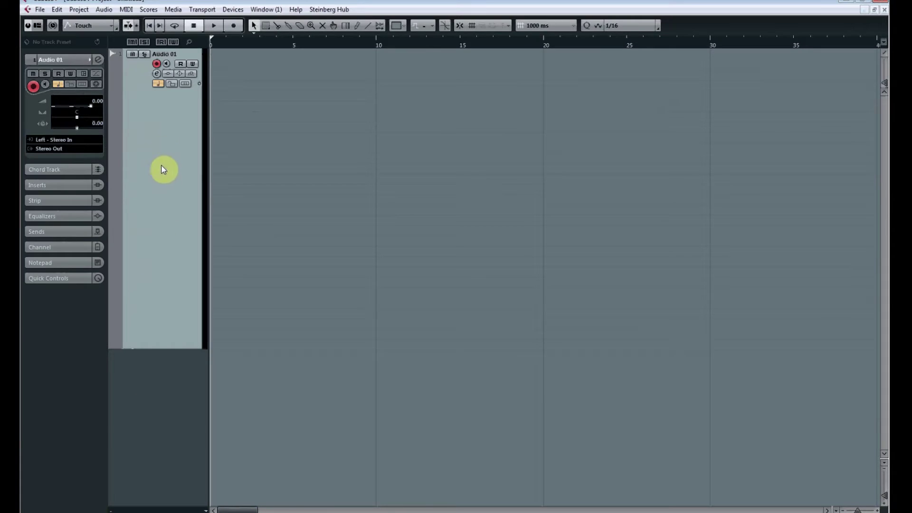
left_click(157, 64)
left_click(157, 64)
Briefly show the Transport panel, hide it again, and record about 42 seconds of audio on the Audio 01 track.
key("F2")
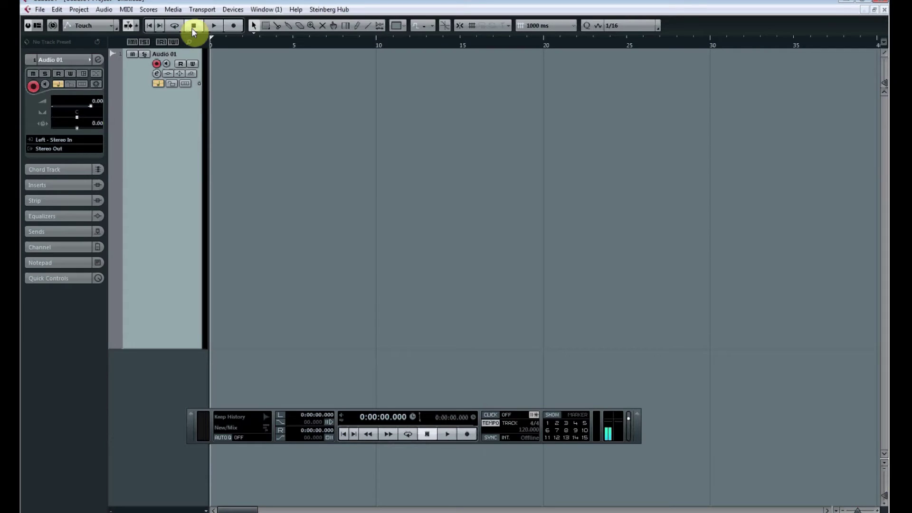
key("F2")
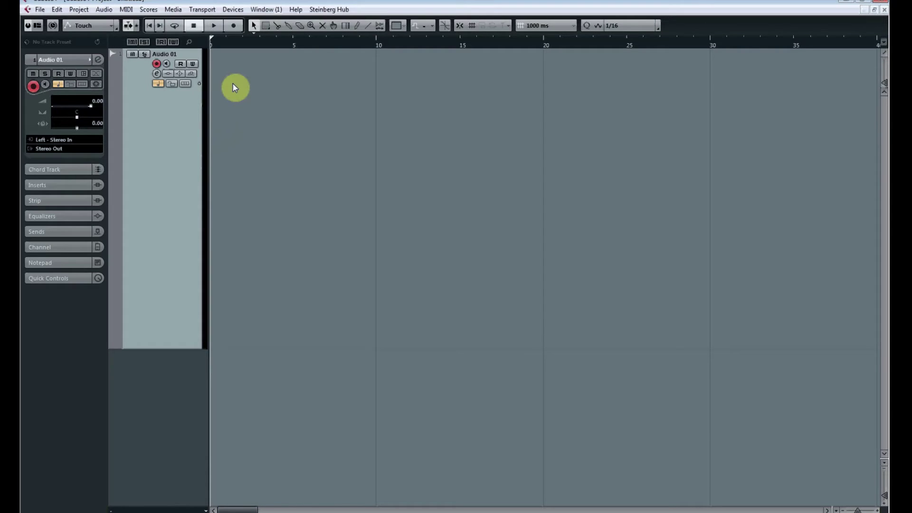
key("KP_Multiply")
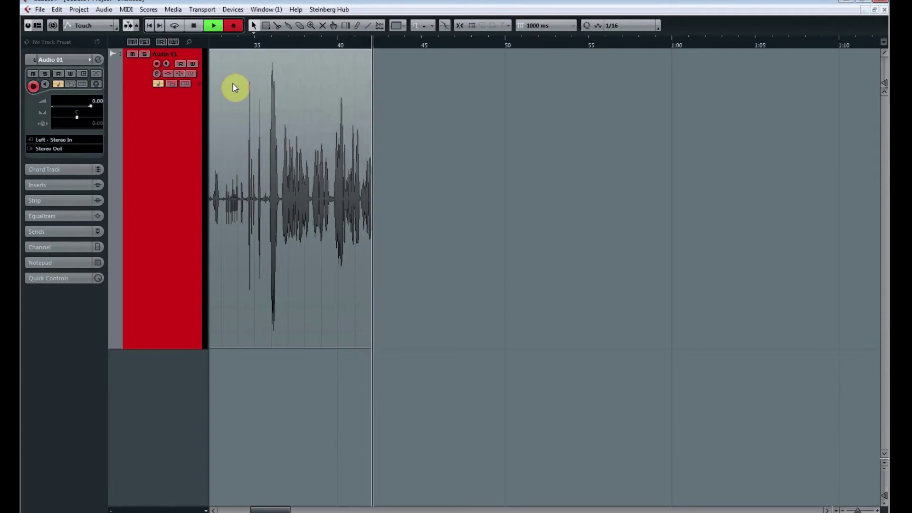
key("space")
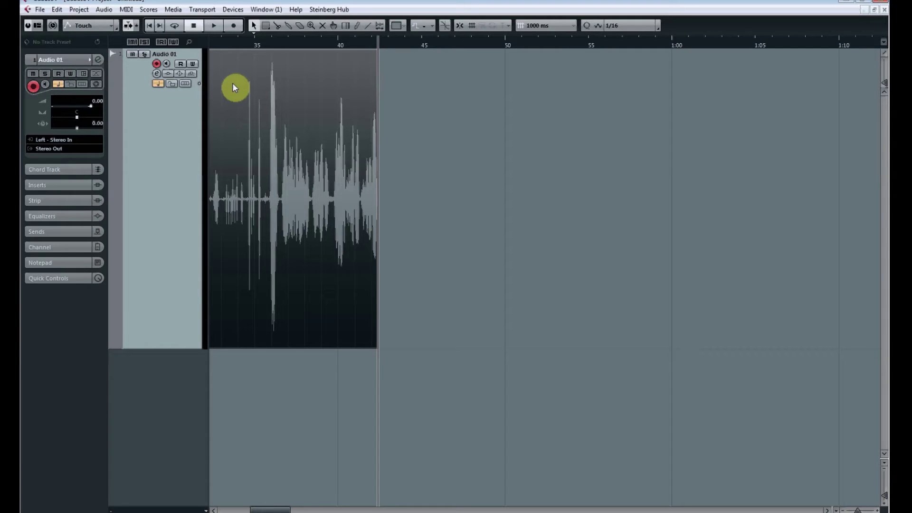
Play back roughly the first 14 seconds of the recorded audio from the project start, and stop.
key("space")
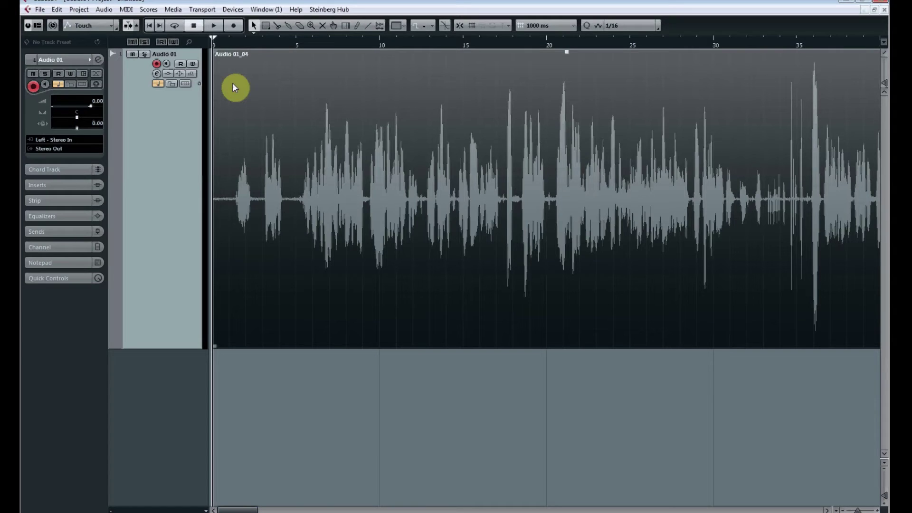
key("space")
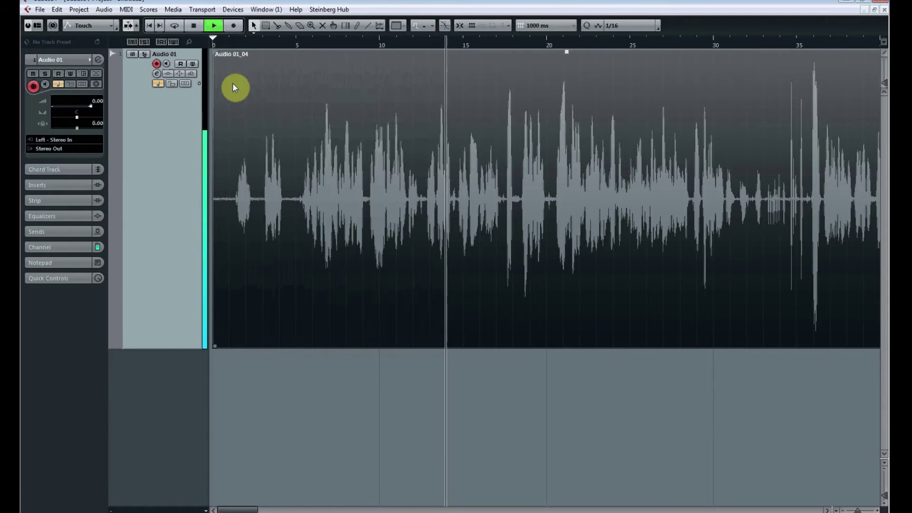
key("space")
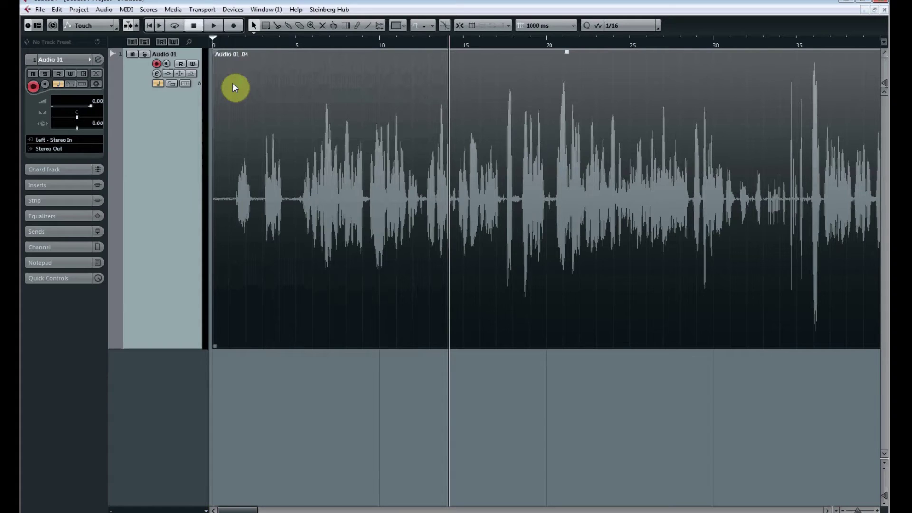
Test starting another recording and stop it, and turn off Precount for recording.
key("KP_Multiply")
key("space")
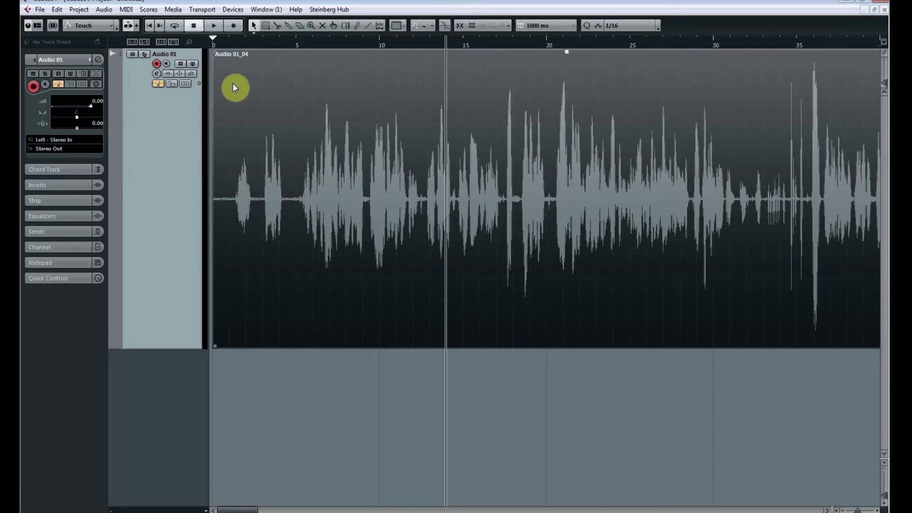
left_click(195, 10)
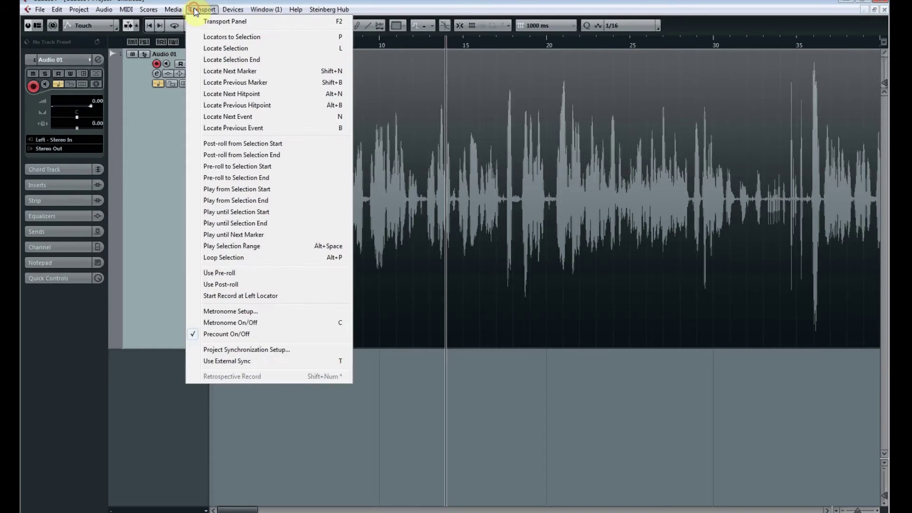
left_click(229, 335)
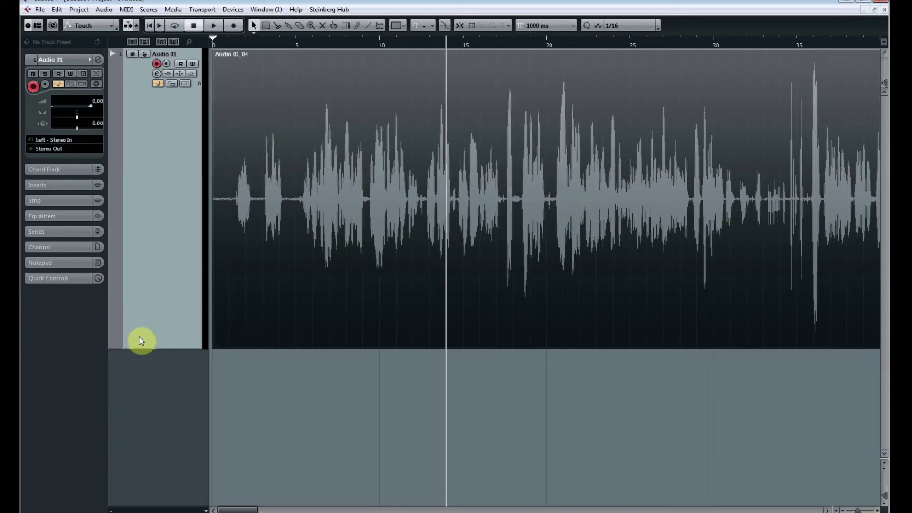
Shrink the Audio 01 track's height and mute the track, checking the mute with a short playback.
left_click_drag(147, 346, 153, 87)
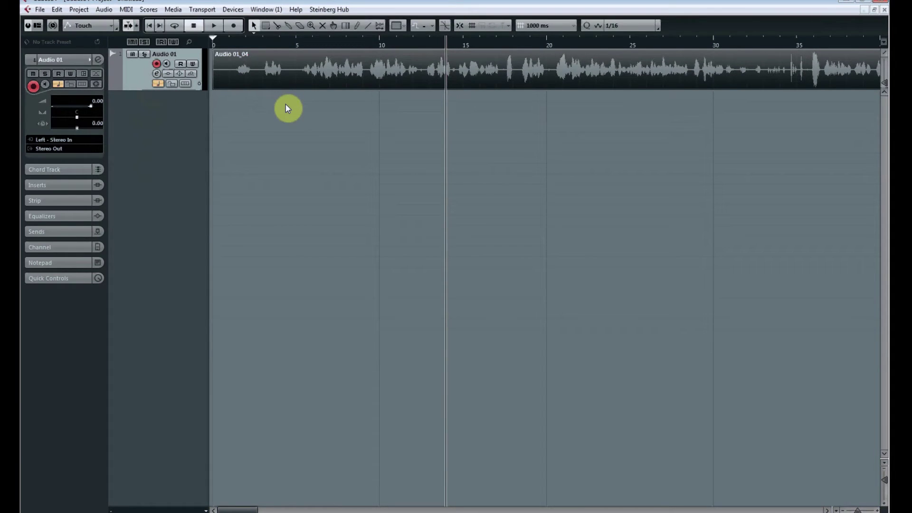
key("m")
key("space")
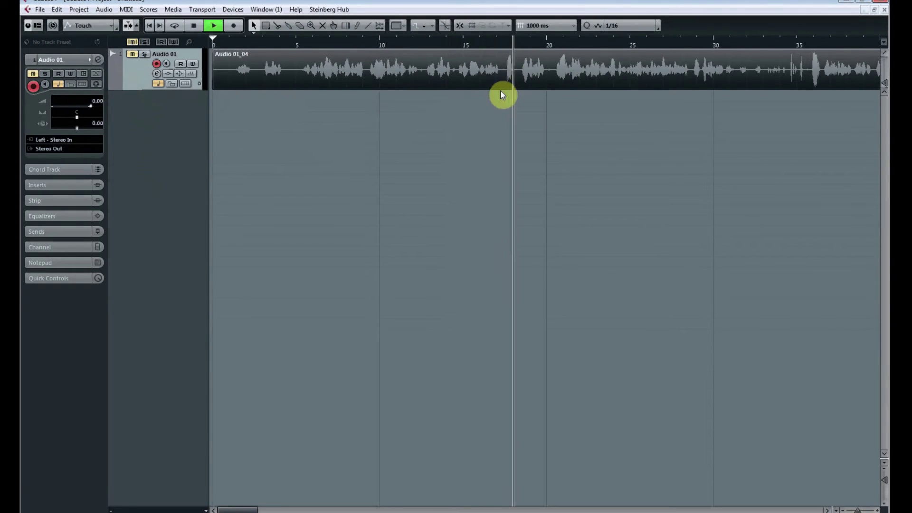
key("space")
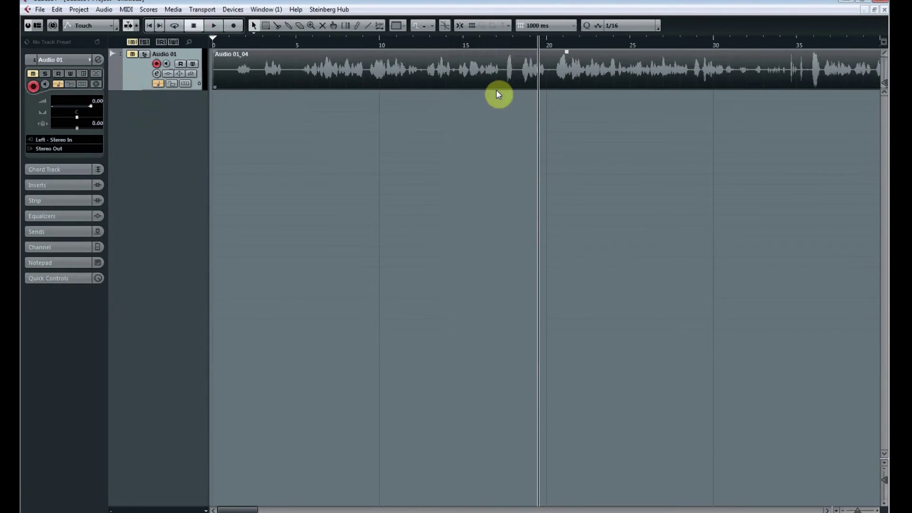
Return to the project start and add one instrument track that uses the Groove Agent ONE drum instrument.
key("Home")
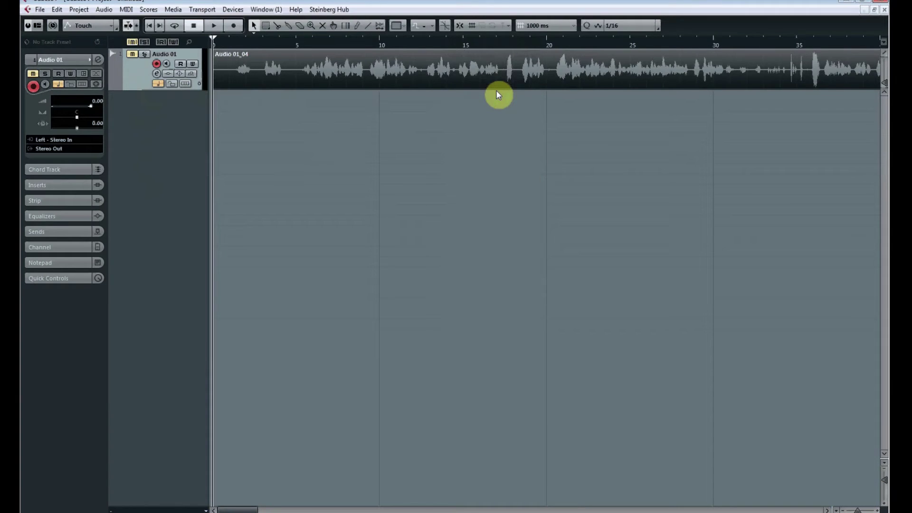
right_click(153, 108)
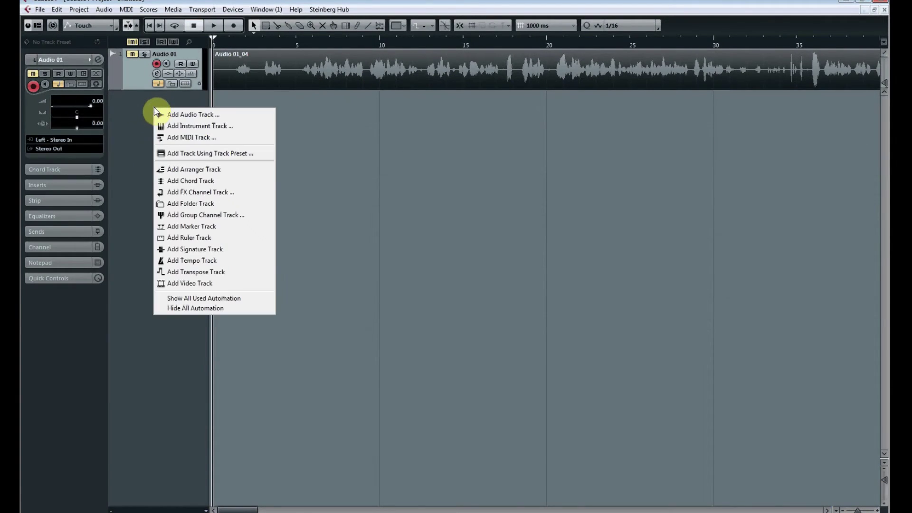
left_click(185, 127)
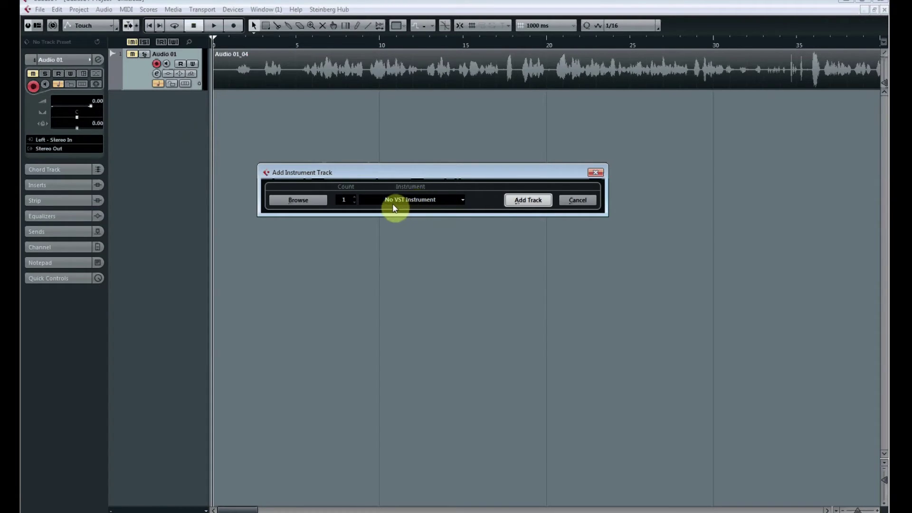
left_click(463, 201)
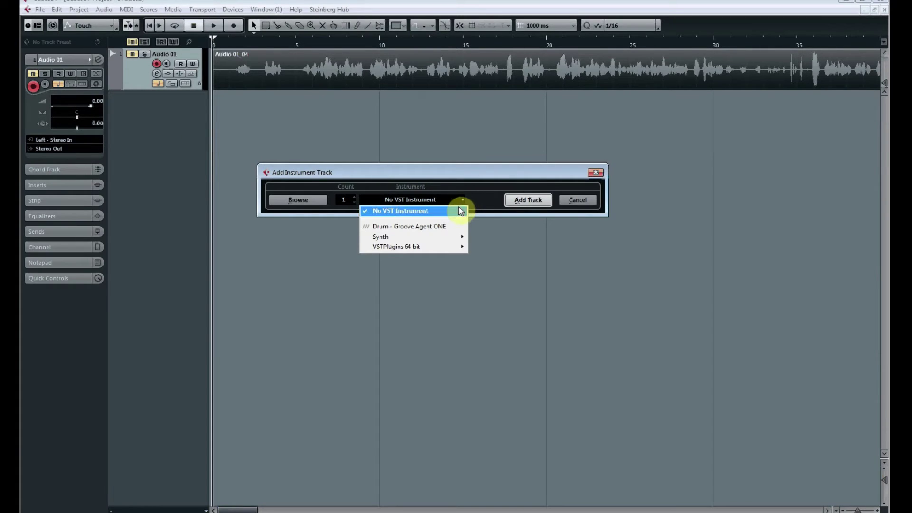
left_click(423, 230)
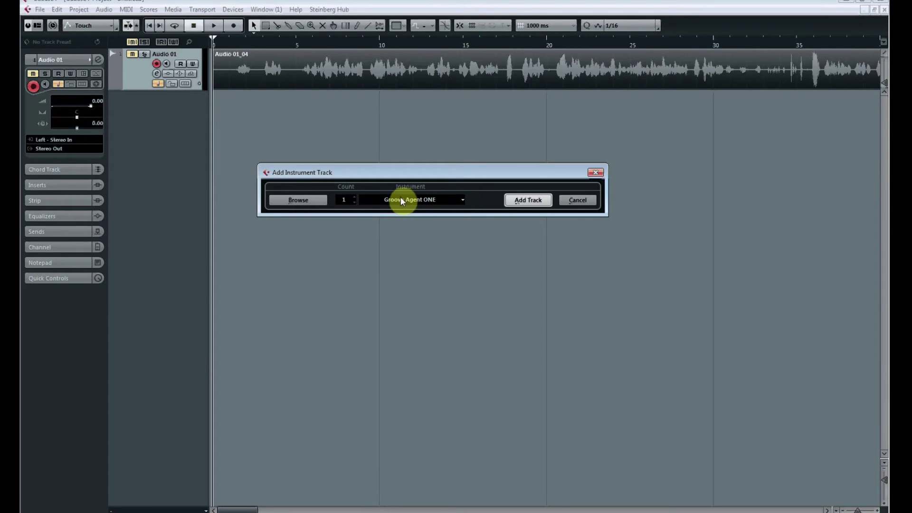
left_click(515, 199)
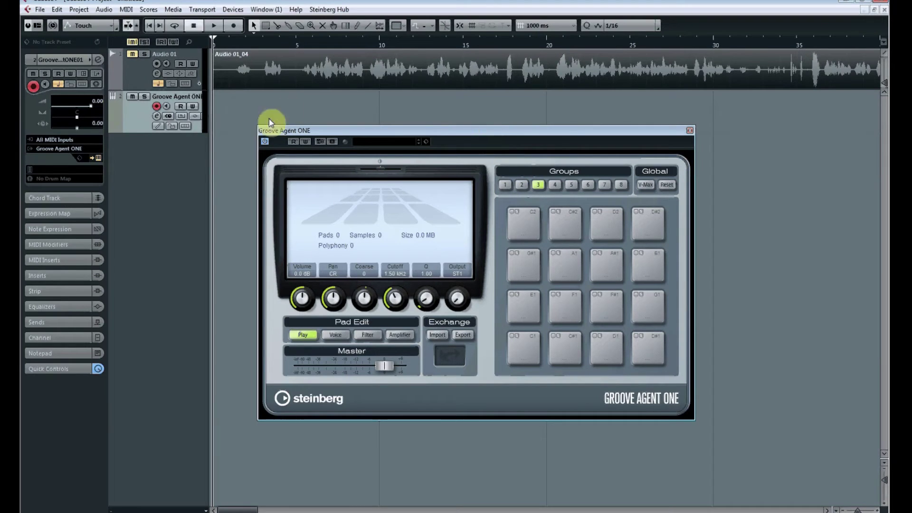
Load the Maple Kit preset into Groove Agent ONE from its preset list.
mouse_move(286, 136)
left_mouse_down()
mouse_move(518, 218)
mouse_move(314, 161)
mouse_move(279, 124)
left_mouse_up()
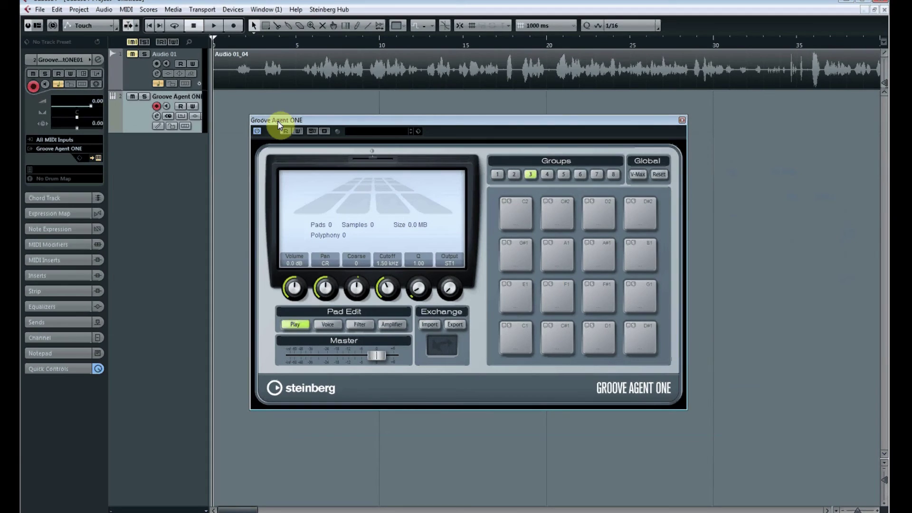
left_click(385, 131)
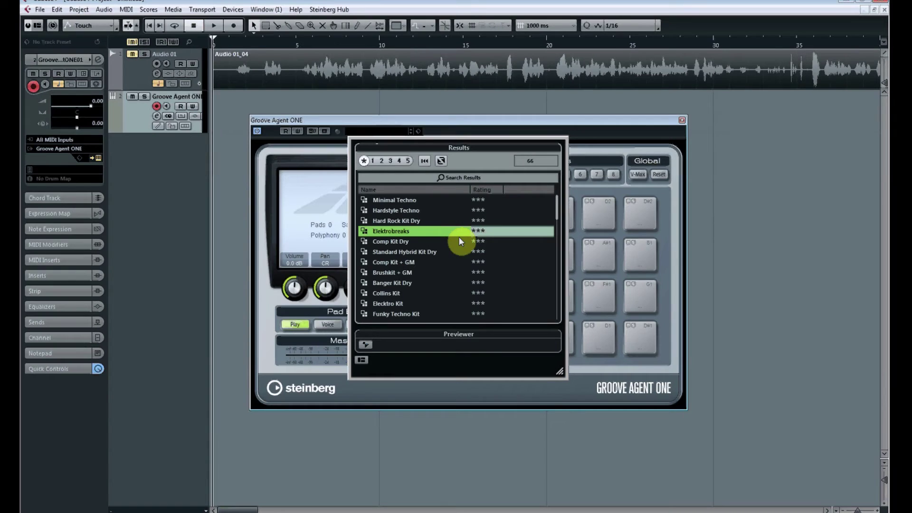
left_click_drag(558, 216, 557, 315)
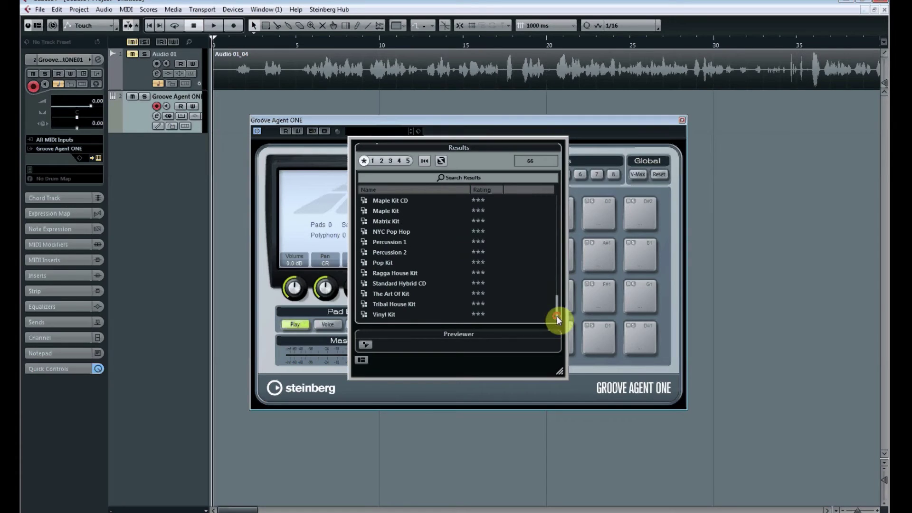
left_click(392, 211)
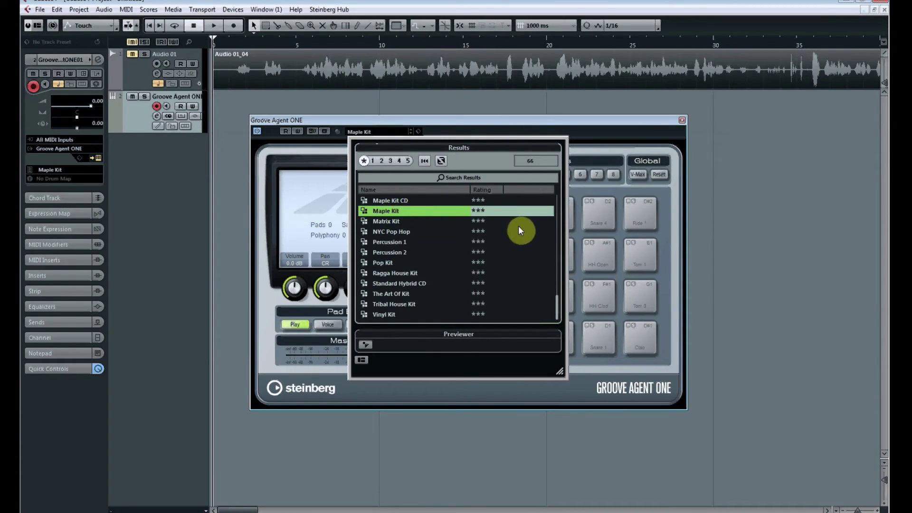
left_click(517, 132)
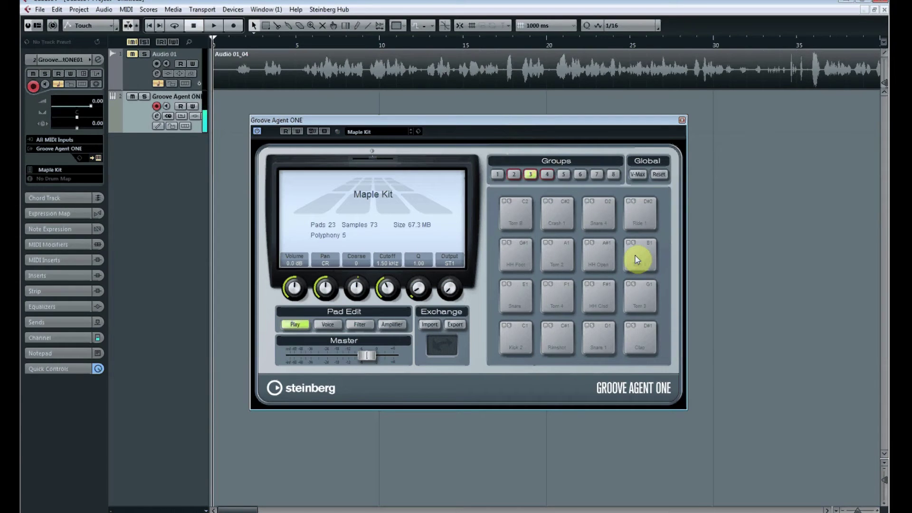
Audition the assigned pads in groups 2 and 4 of the Maple Kit, including Kick 1, Snare 3, China, Crash 2, Ride 2 and Splash.
left_click(514, 175)
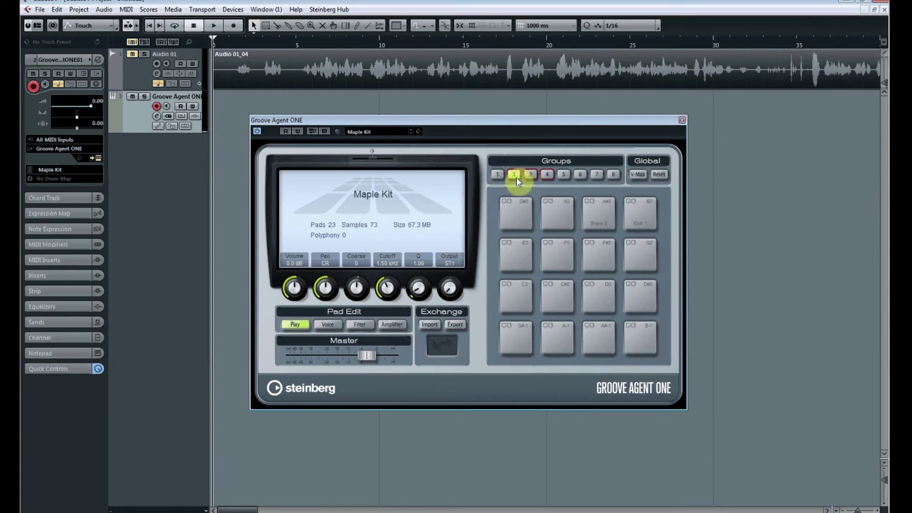
left_click(632, 209)
left_click(599, 210)
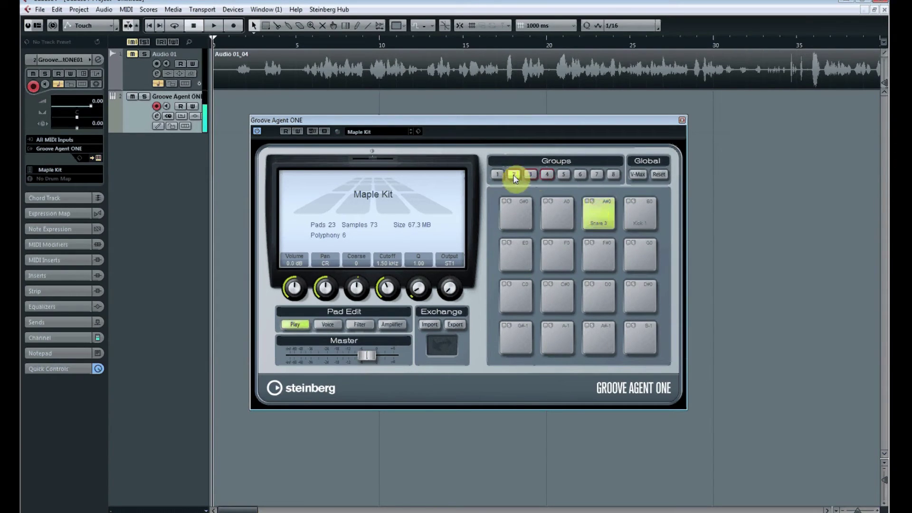
left_click(548, 174)
left_click(515, 338)
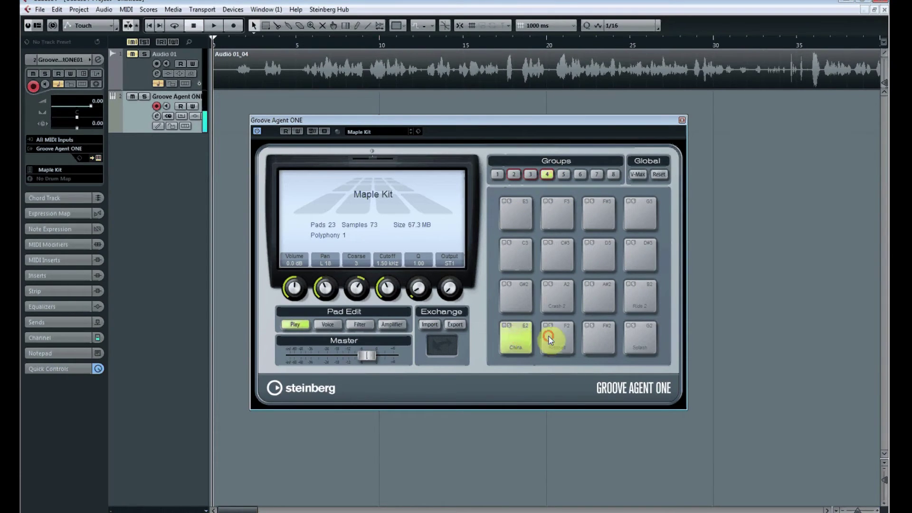
left_click(551, 338)
left_click(553, 306)
left_click(625, 296)
left_click(637, 328)
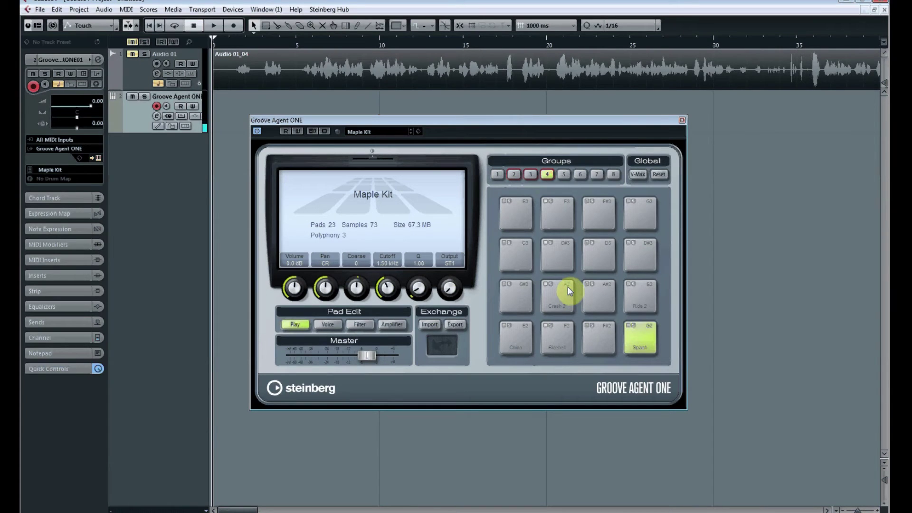
Switch back to pad group 3 and audition its Kick 2, Rimshot and Clap pads.
left_click(531, 175)
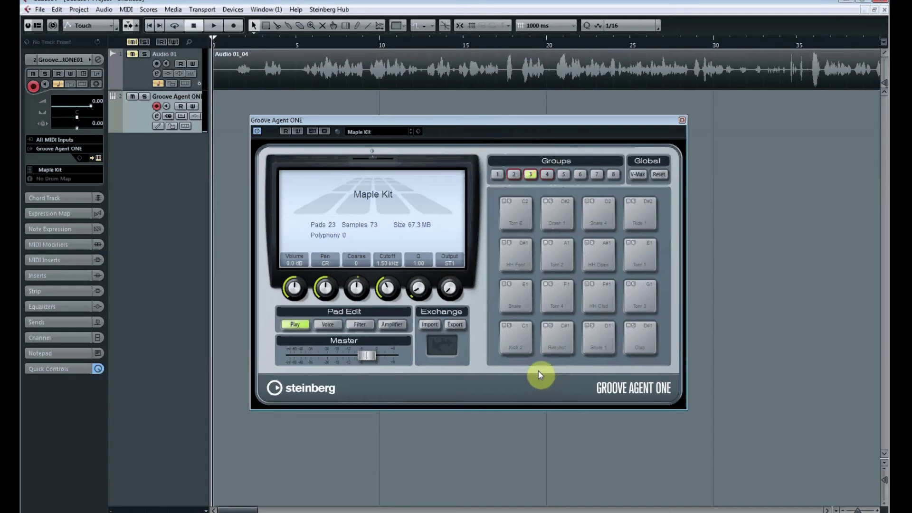
left_click(523, 337)
left_click(551, 350)
left_click(640, 343)
Record about 17 seconds of drums on the Groove Agent ONE track, and move the instrument window clear of the recorded part.
key("KP_Multiply")
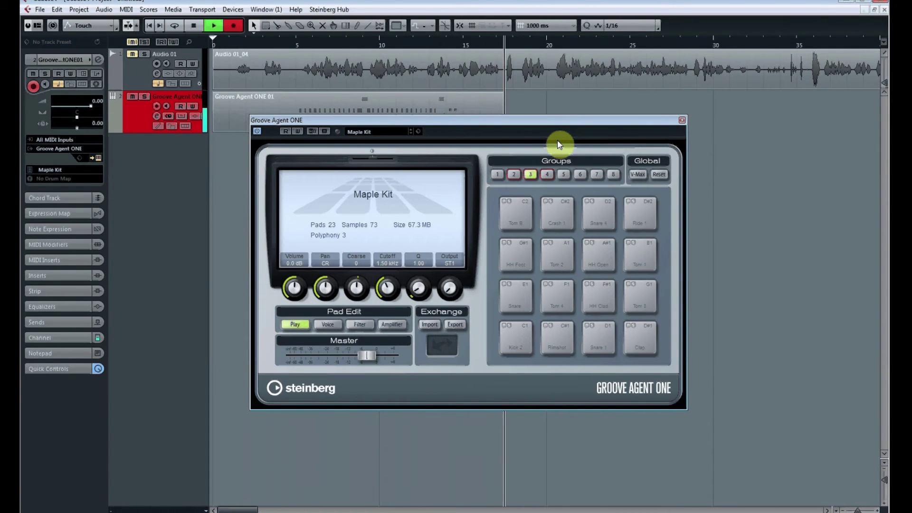
key("space")
left_click_drag(448, 122, 488, 182)
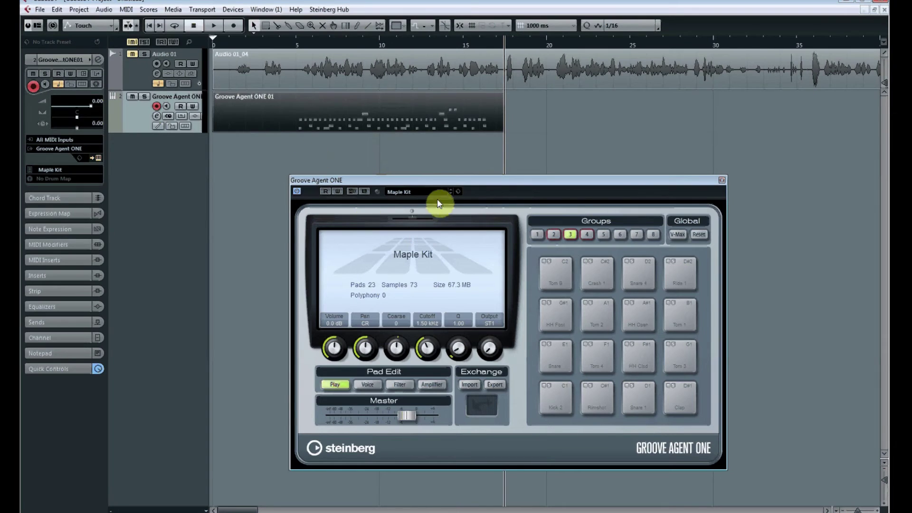
Audition the Tom 2, Tom 4, closed hi-hat and Tom 3 pads in group 3.
left_click_drag(424, 191, 325, 142)
left_click(499, 265)
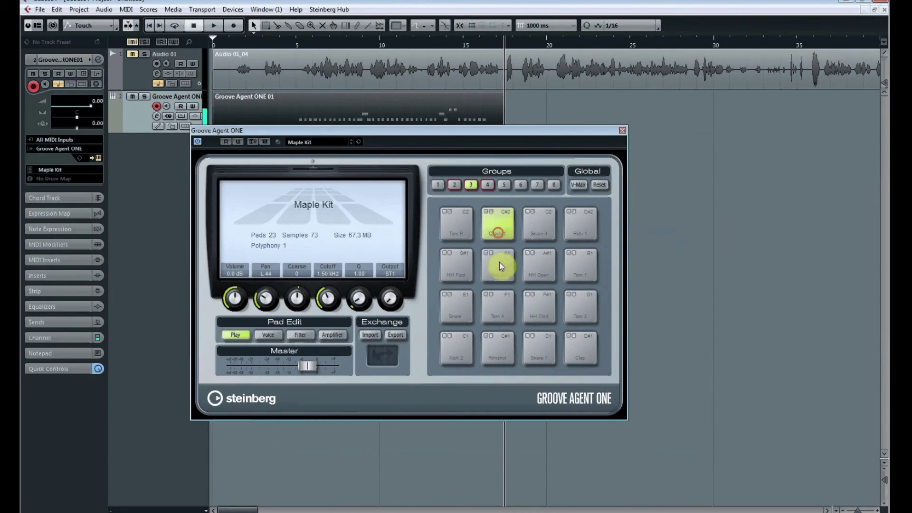
left_click(499, 324)
left_click(538, 311)
left_click(579, 311)
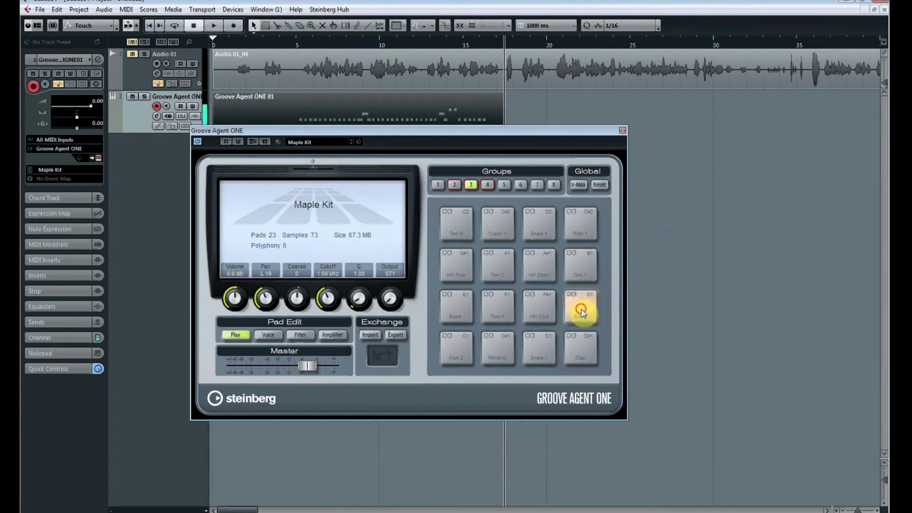
Close the Groove Agent ONE window, reopen it from the track's instrument settings, and close it again.
left_click_drag(384, 129, 428, 172)
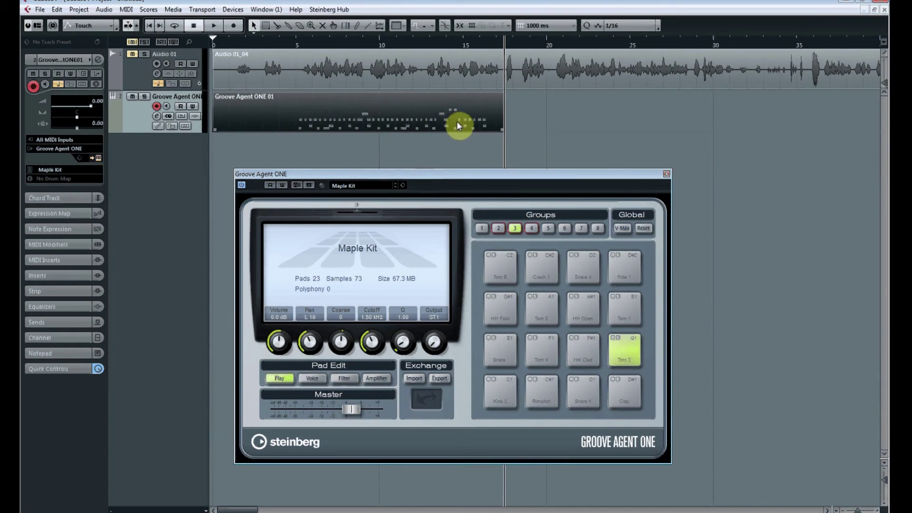
left_click(666, 175)
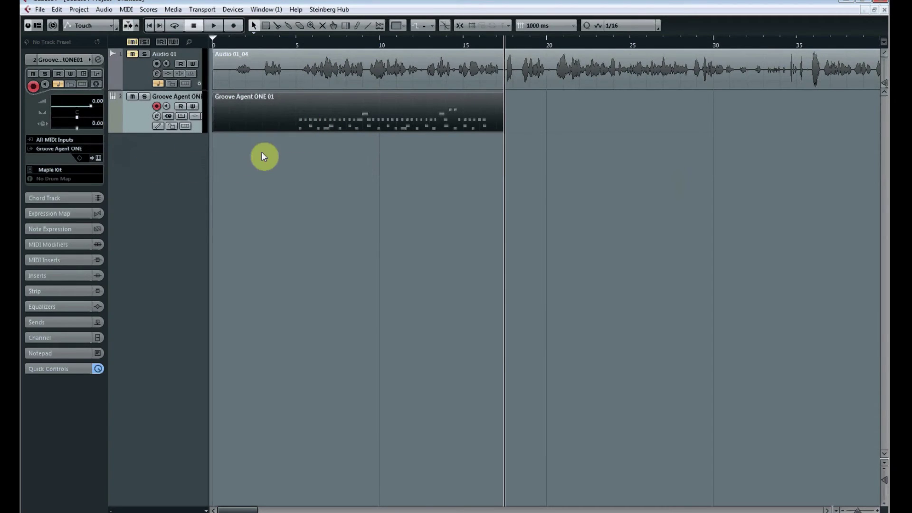
left_click(98, 158)
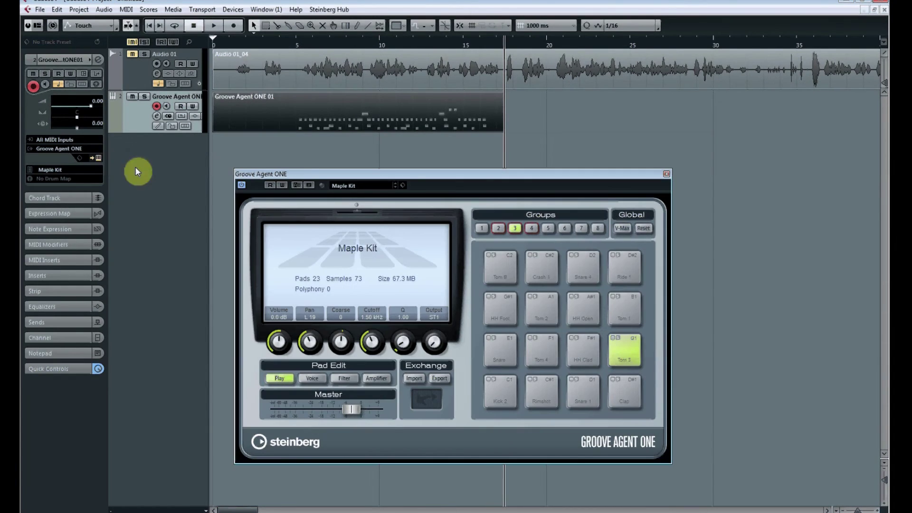
left_click(667, 175)
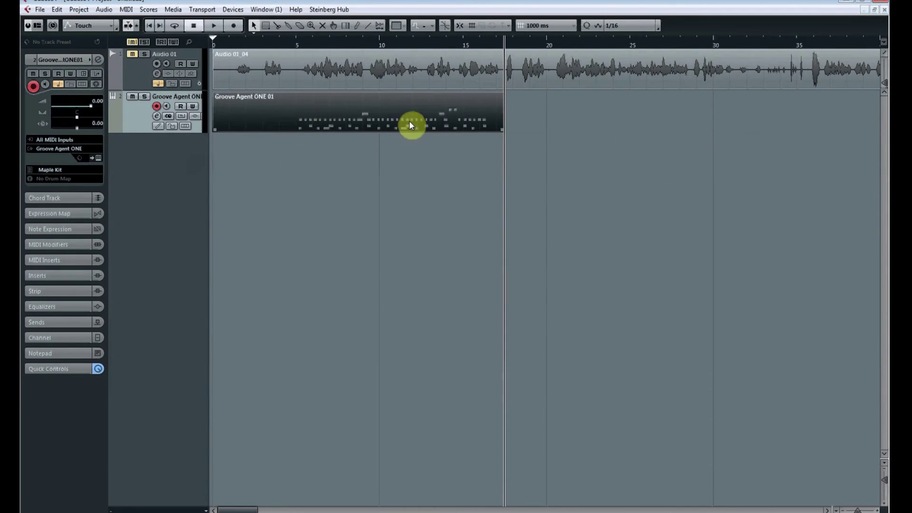
Play the project from the start, unmute the Audio 01 track during playback, and stop at about 17 seconds.
key("Home")
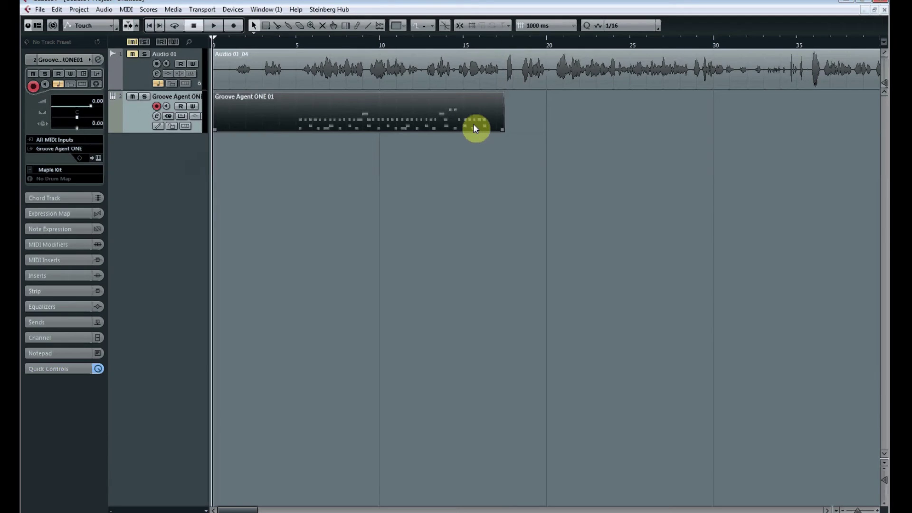
key("space")
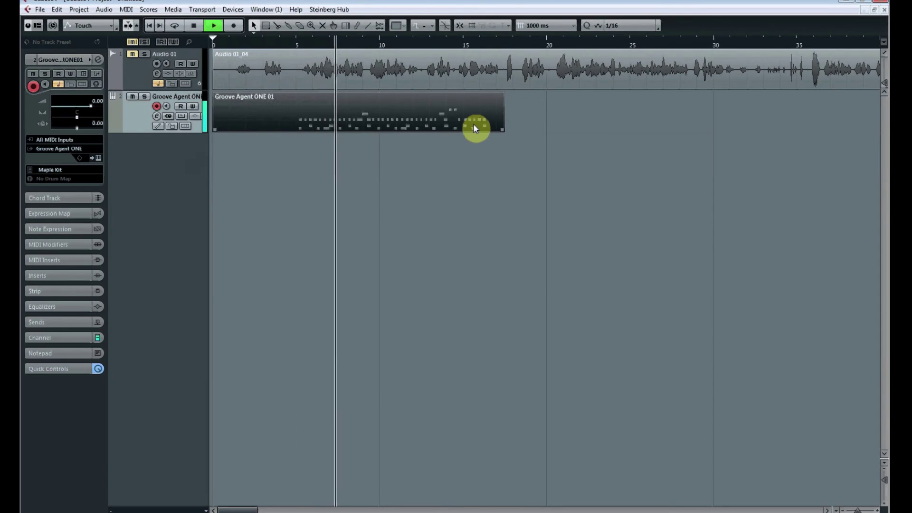
left_click(132, 54)
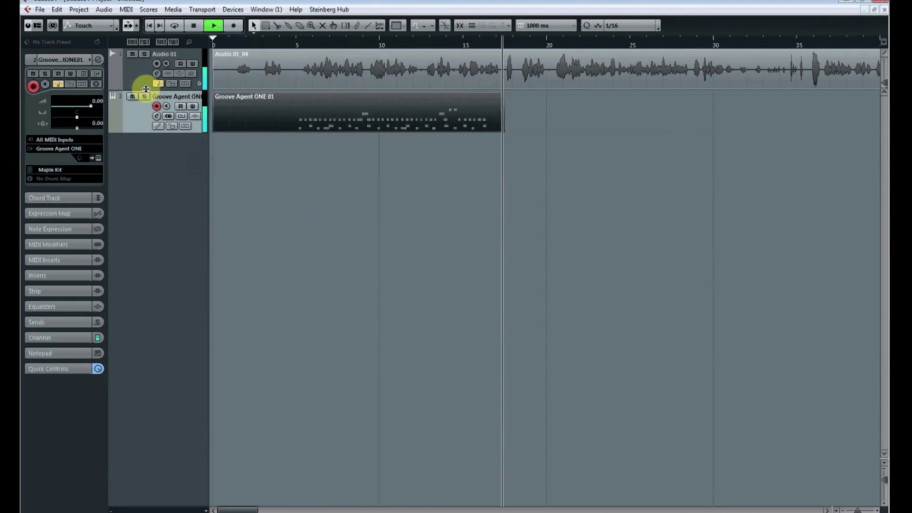
key("space")
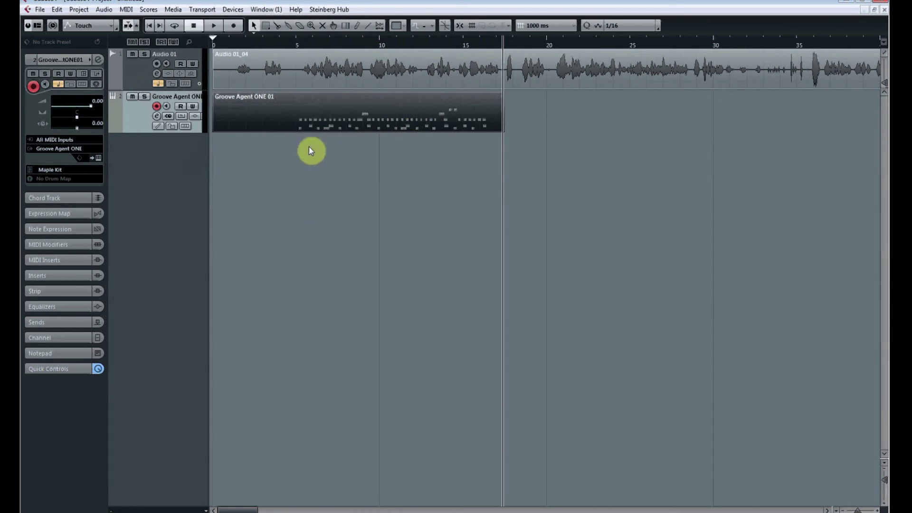
Add one instrument track that uses the Retrologue synth.
left_click(244, 149)
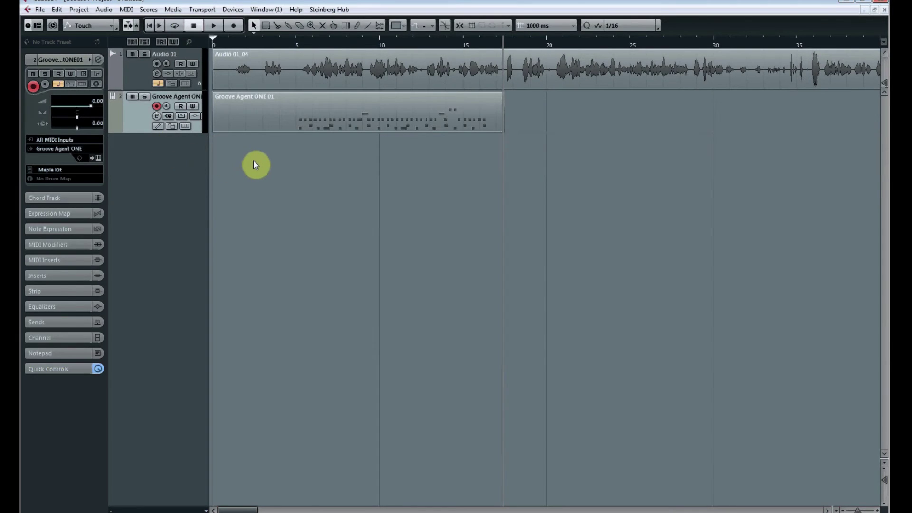
right_click(147, 158)
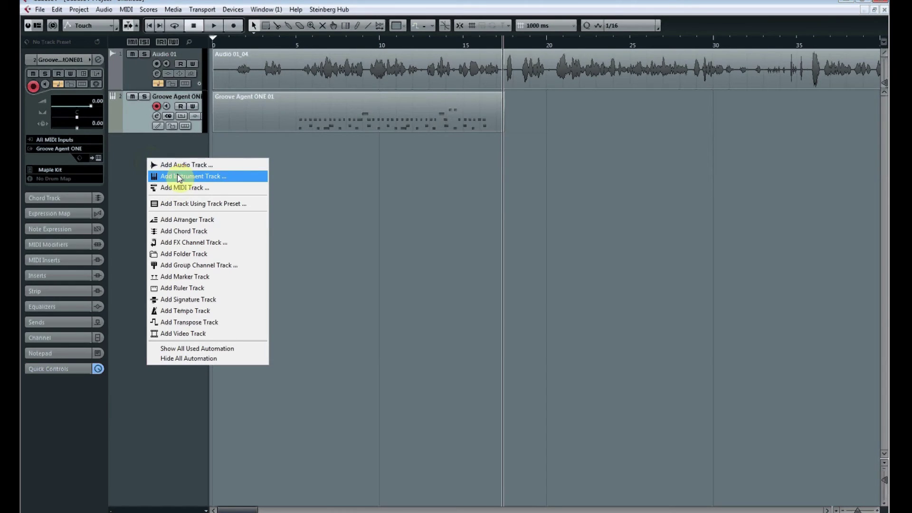
left_click(177, 176)
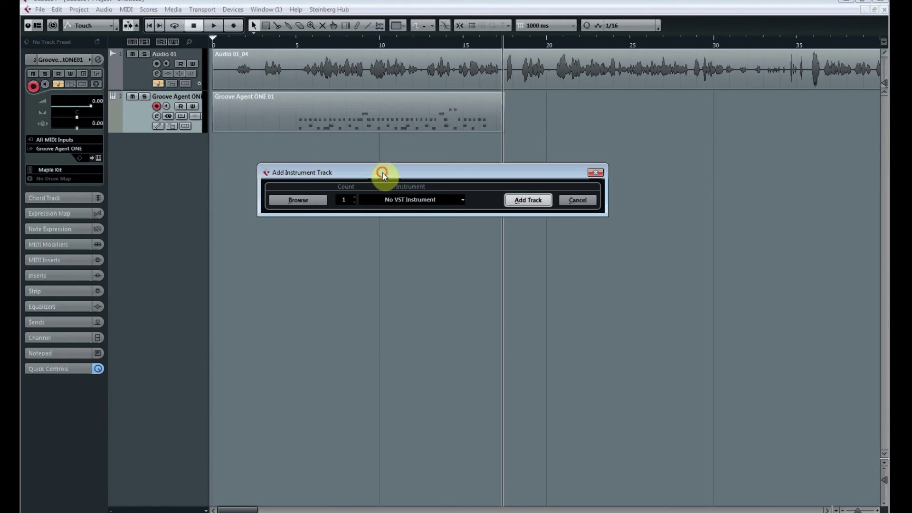
left_click_drag(382, 176, 367, 155)
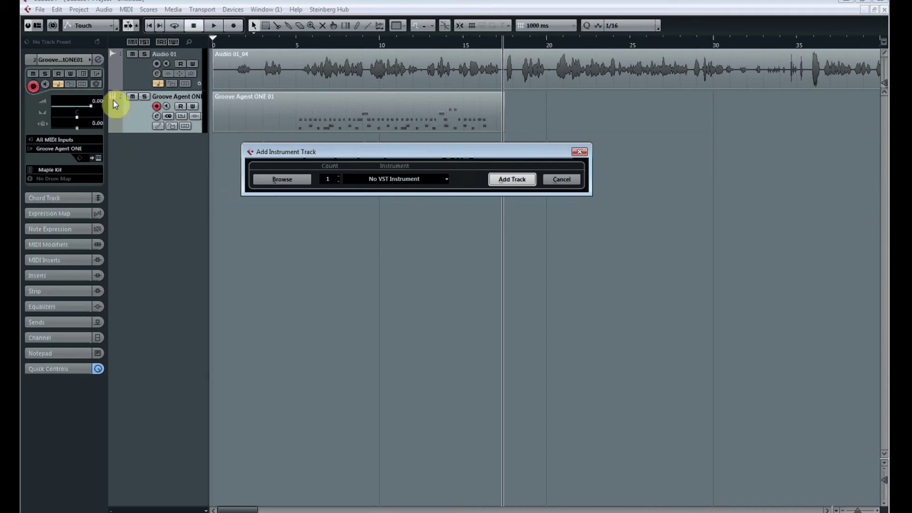
left_click_drag(277, 152, 290, 156)
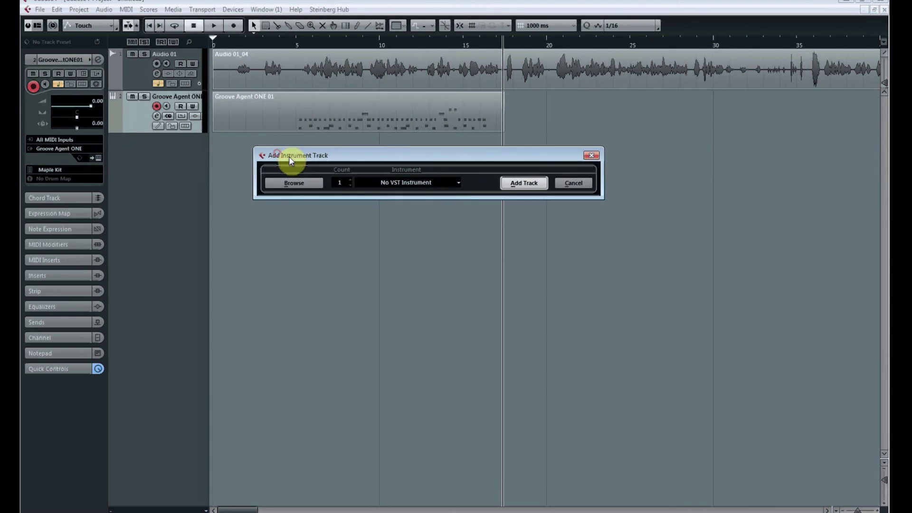
left_click(459, 181)
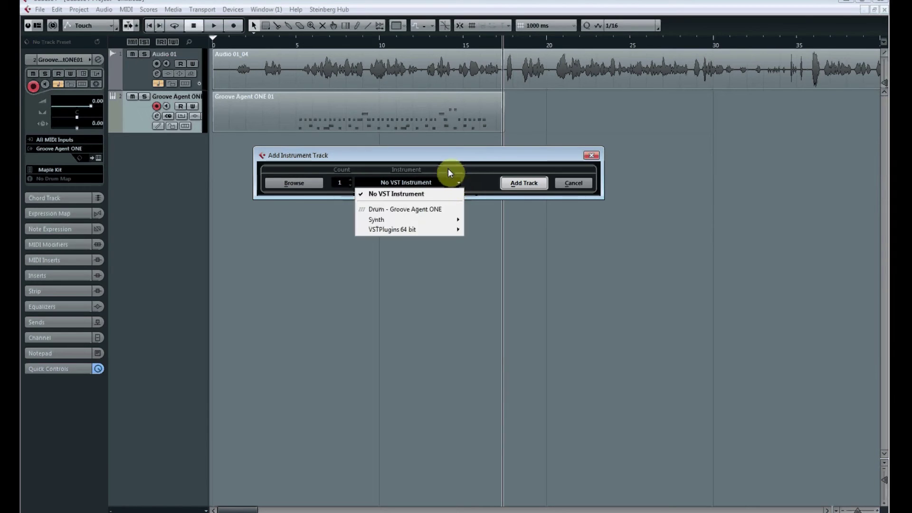
left_click(463, 164)
left_click(459, 183)
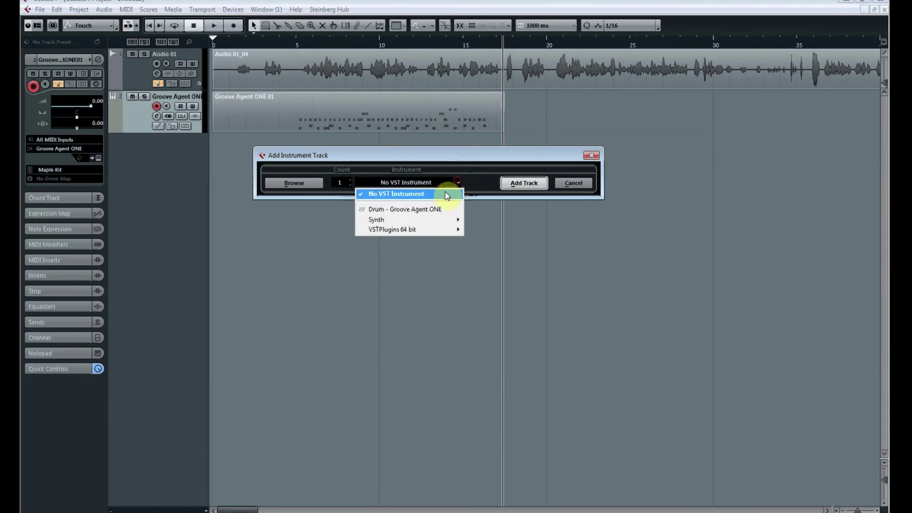
mouse_move(438, 220)
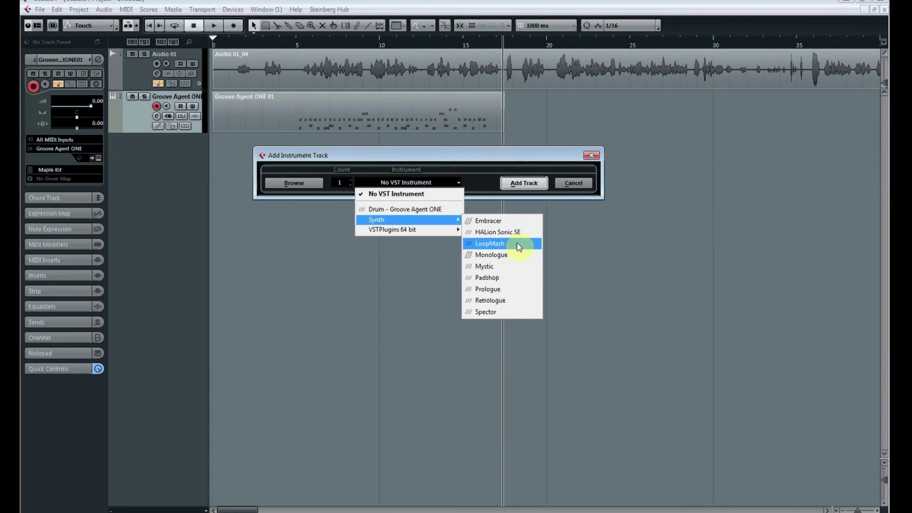
left_click(505, 300)
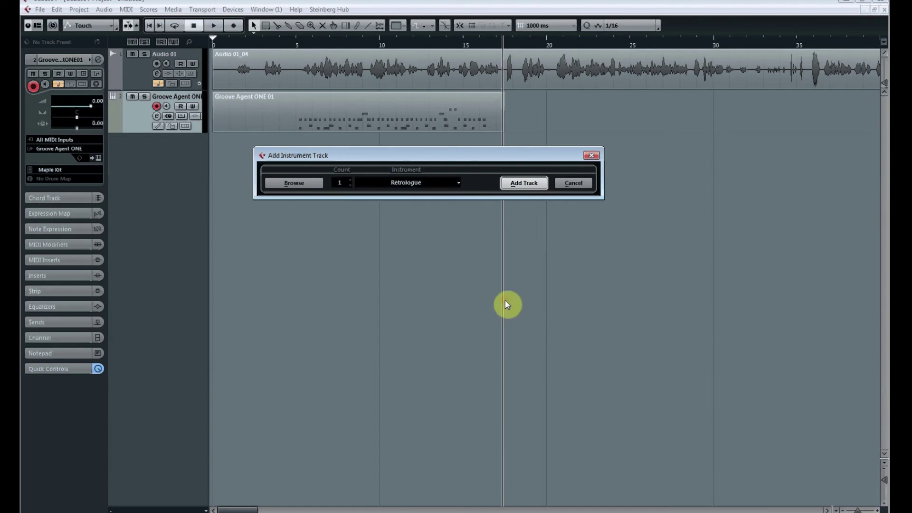
left_click(512, 186)
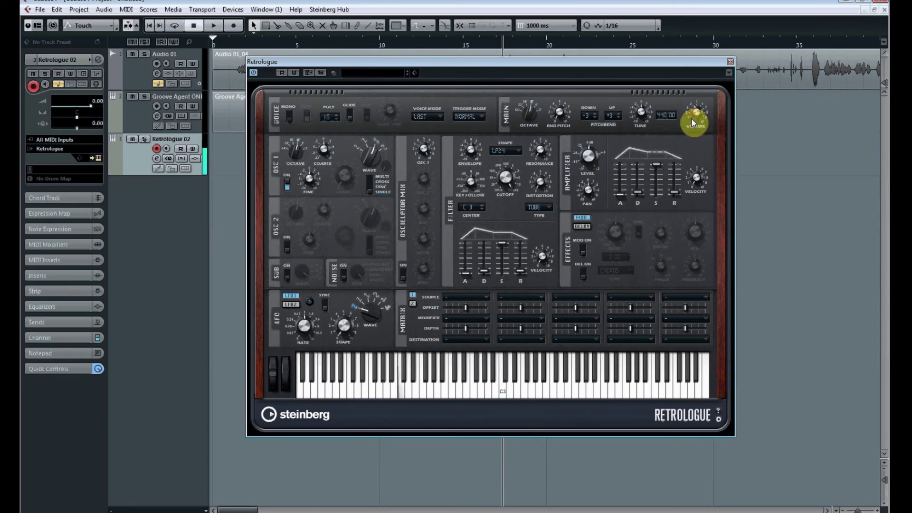
Move the Retrologue window below the tracks and record a synth part on its track from about 4 to 17 seconds.
left_click_drag(376, 61, 409, 212)
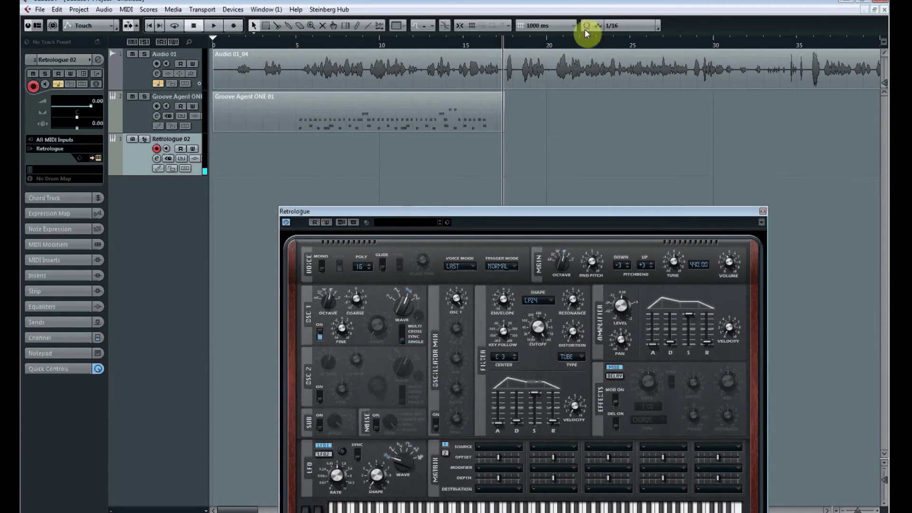
left_click(281, 45)
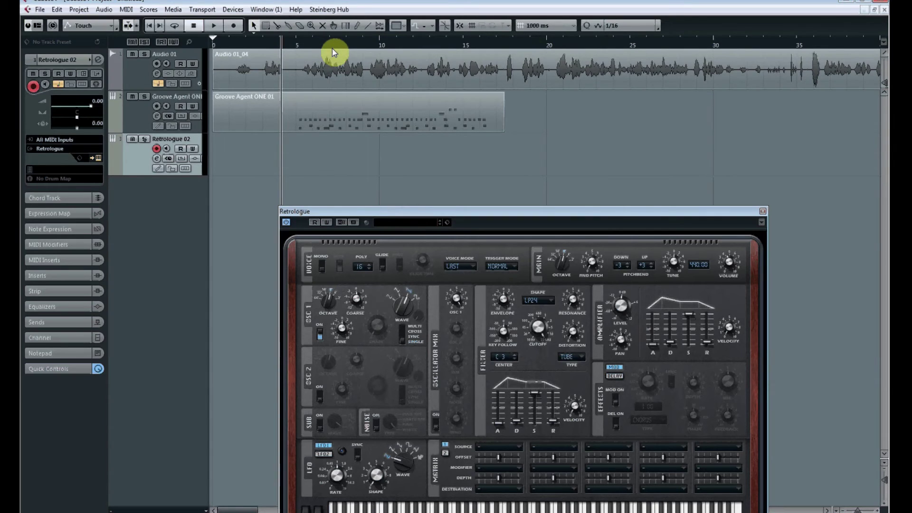
key("KP_Multiply")
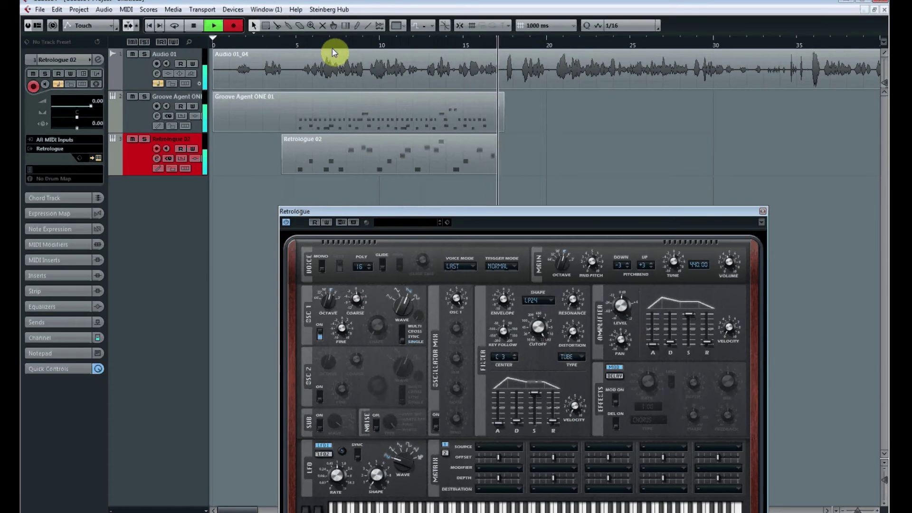
key("space")
left_click(398, 148)
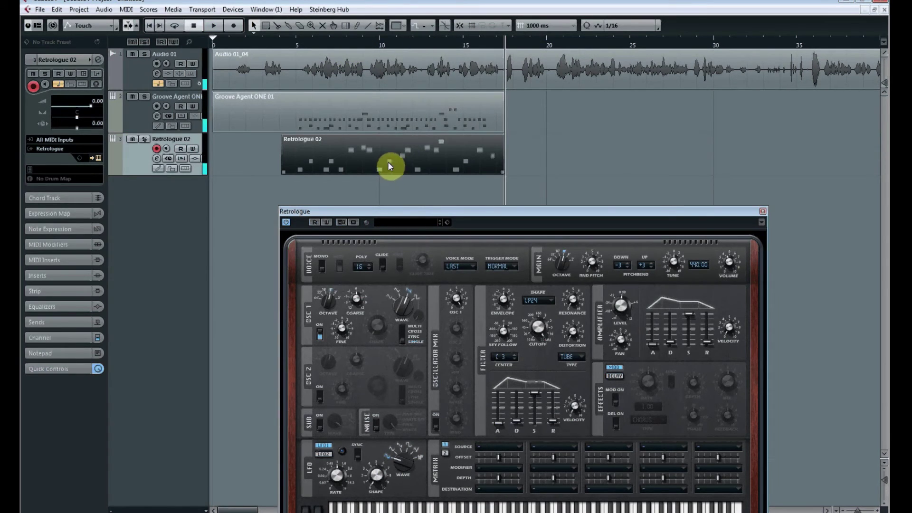
left_click(551, 164)
Switch the track selection from Audio 01 to Retrologue 02 and back to Audio 01.
left_click(139, 72)
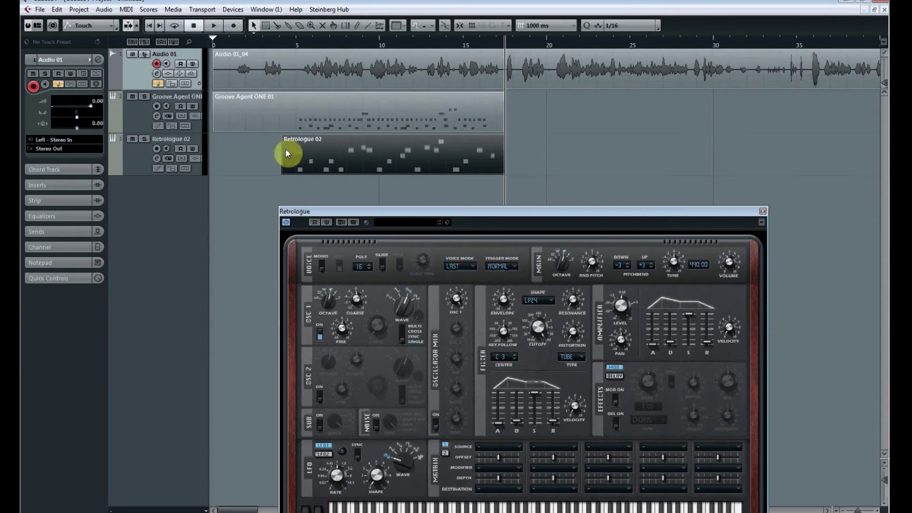
left_click(137, 162)
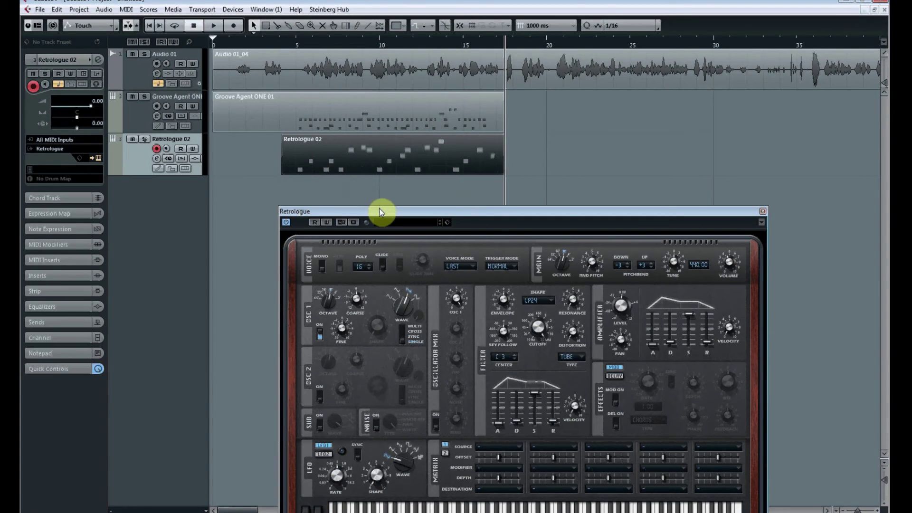
left_click(141, 77)
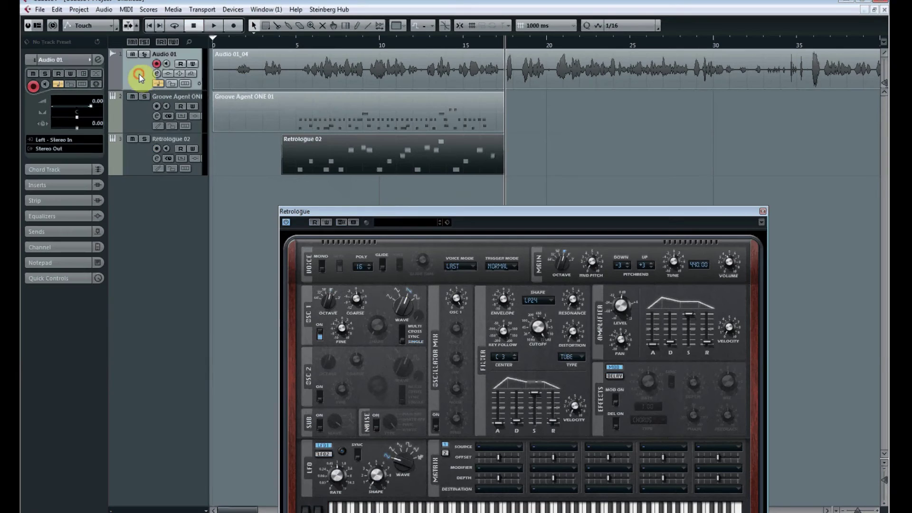
Play all three tracks from about 4 seconds and stop at about 11 seconds.
left_click_drag(332, 45, 303, 45)
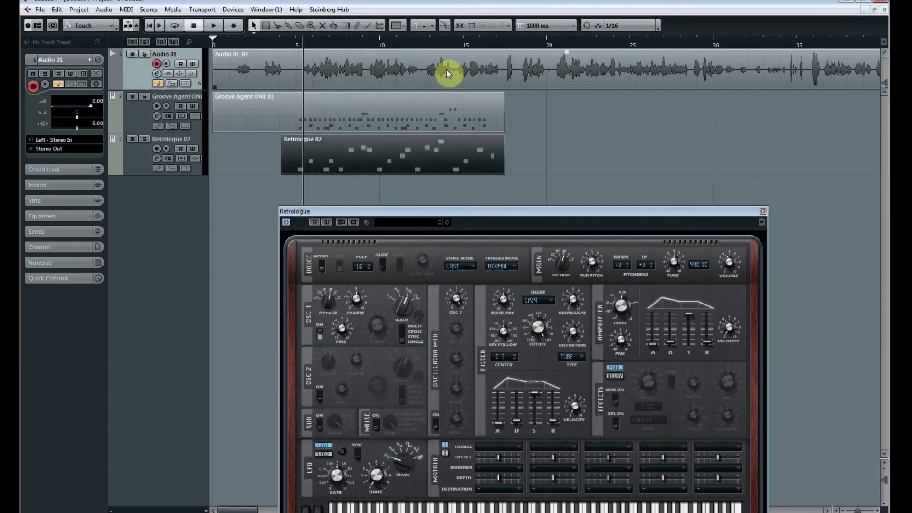
left_click(311, 44)
left_click_drag(311, 43, 295, 45)
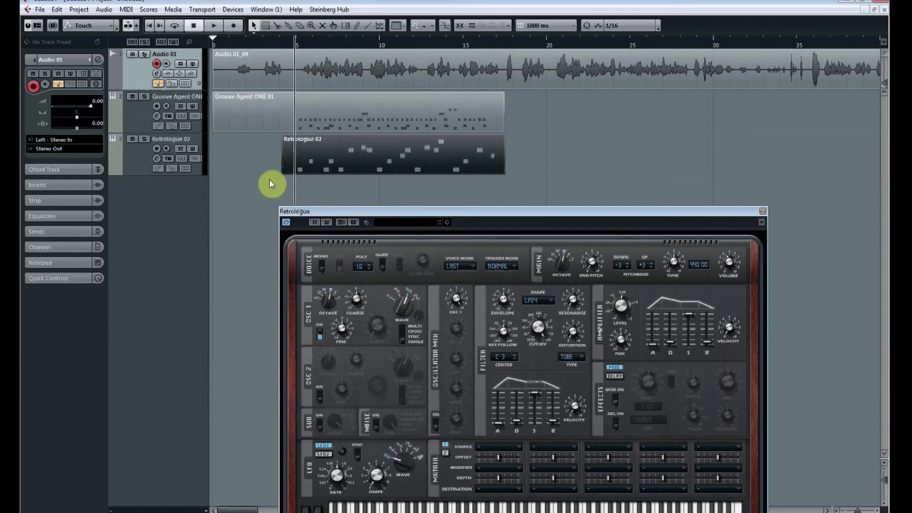
left_click(287, 41)
left_click(316, 171)
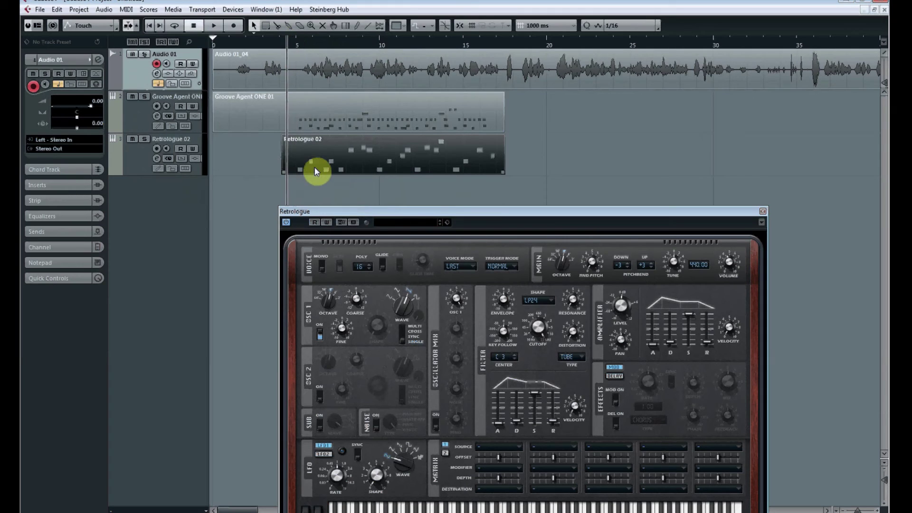
key("space")
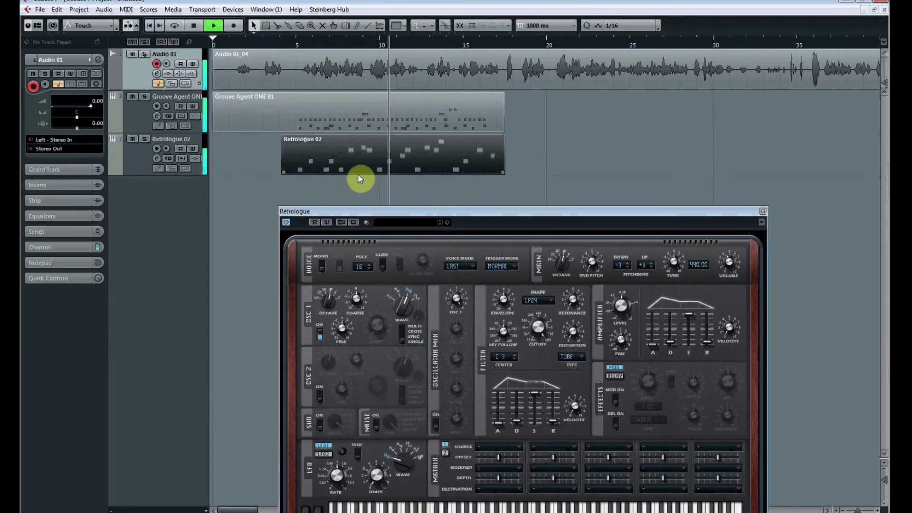
key("space")
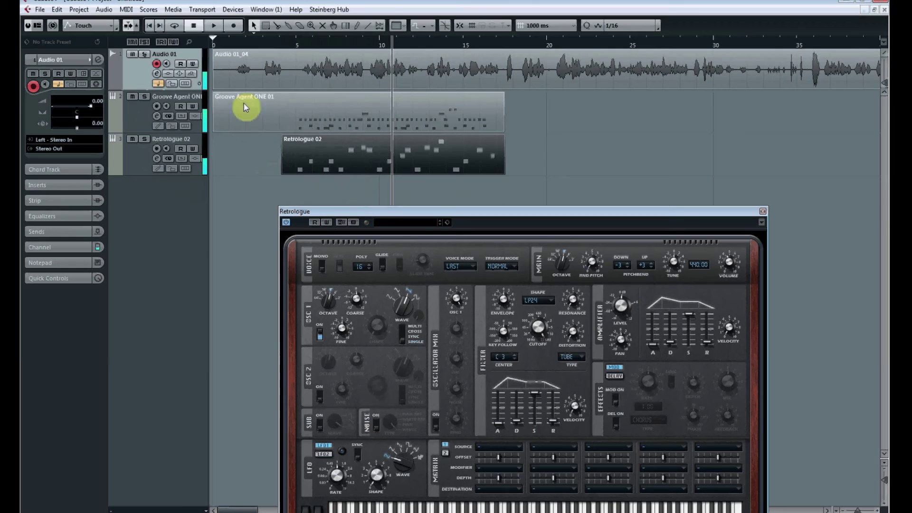
Mute the Audio 01 track, bring the whole Retrologue window into view, and turn its oscillator 1 wave knob counterclockwise to another waveform.
left_click(132, 54)
left_click(406, 112)
left_click_drag(430, 211, 521, 122)
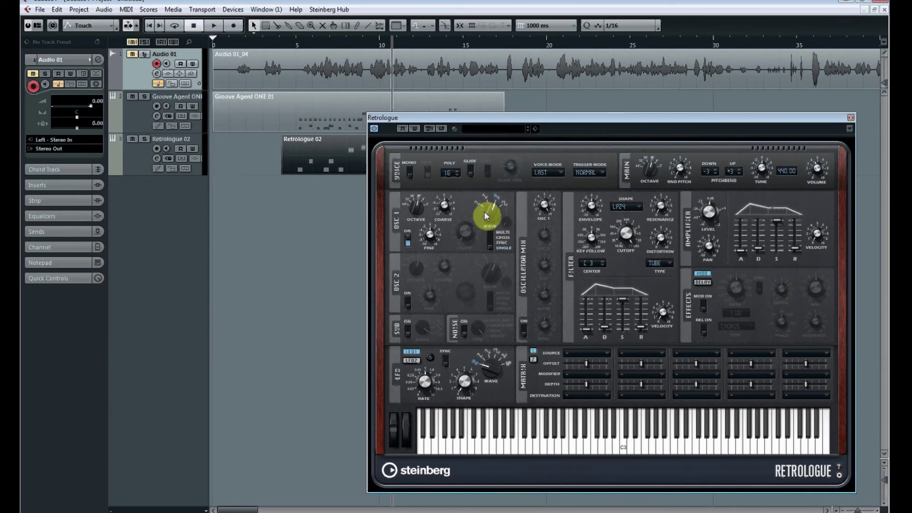
left_click_drag(486, 216, 489, 276)
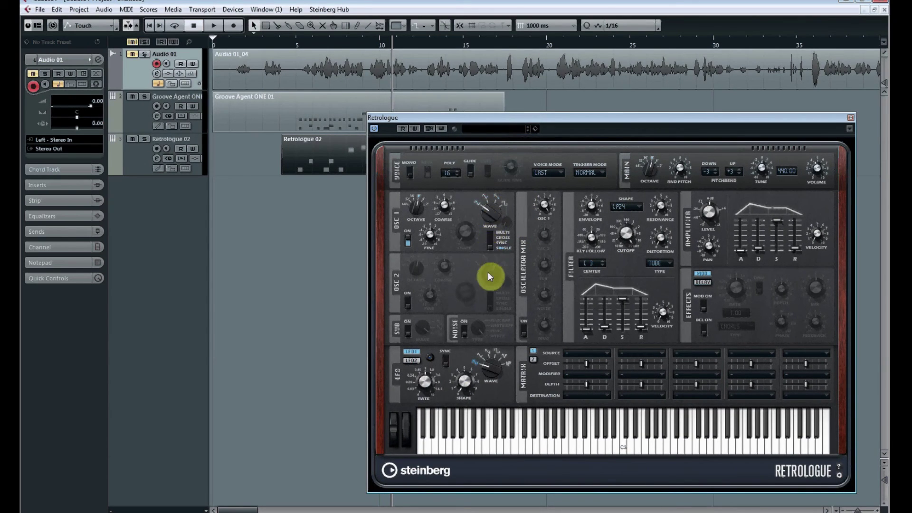
Move the Retrologue window below the tracks and audition the drums and synth from about 4 to 11 seconds.
left_click_drag(482, 120, 462, 205)
mouse_move(288, 43)
left_mouse_down()
mouse_move(301, 45)
mouse_move(285, 51)
left_mouse_up()
key("space")
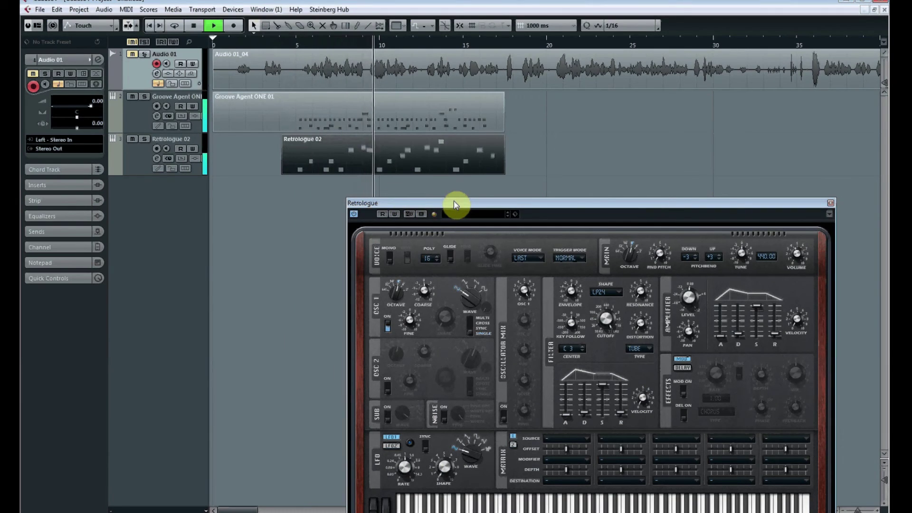
key("space")
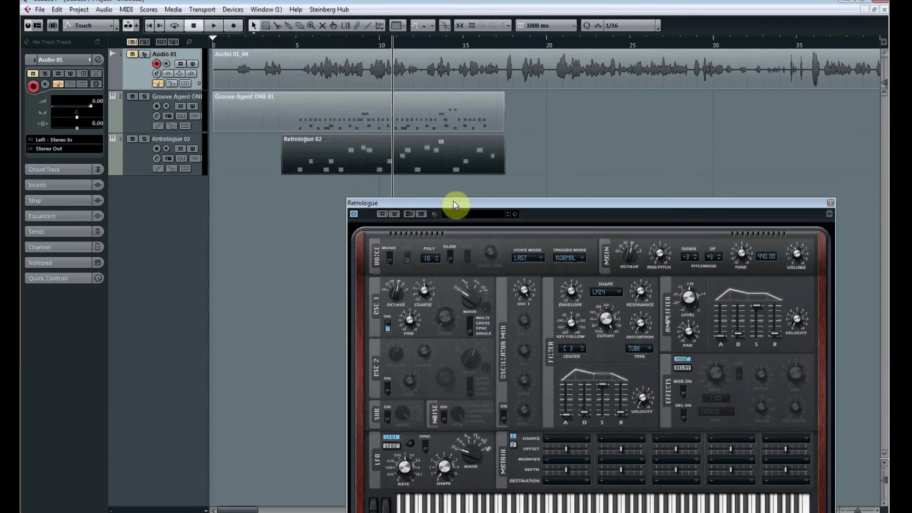
Load the Crossmod Swarm preset in Retrologue.
left_click_drag(454, 205, 373, 207)
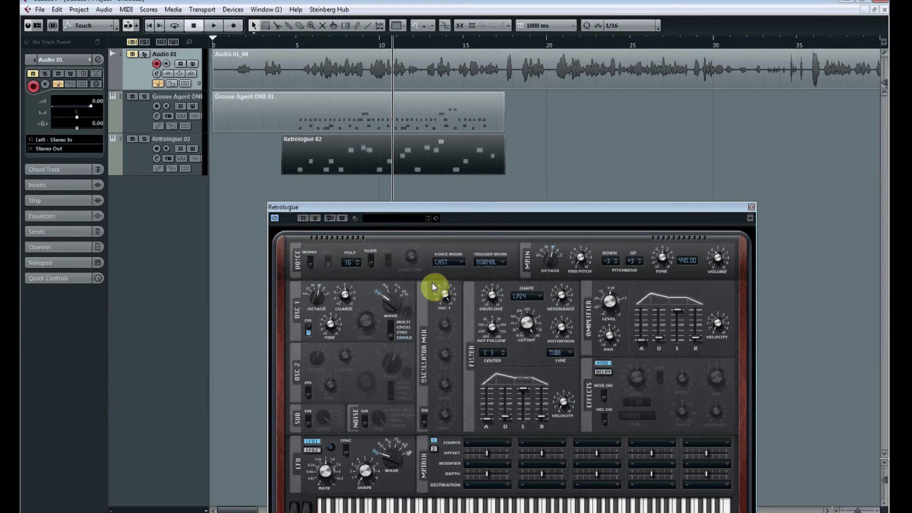
left_click(405, 219)
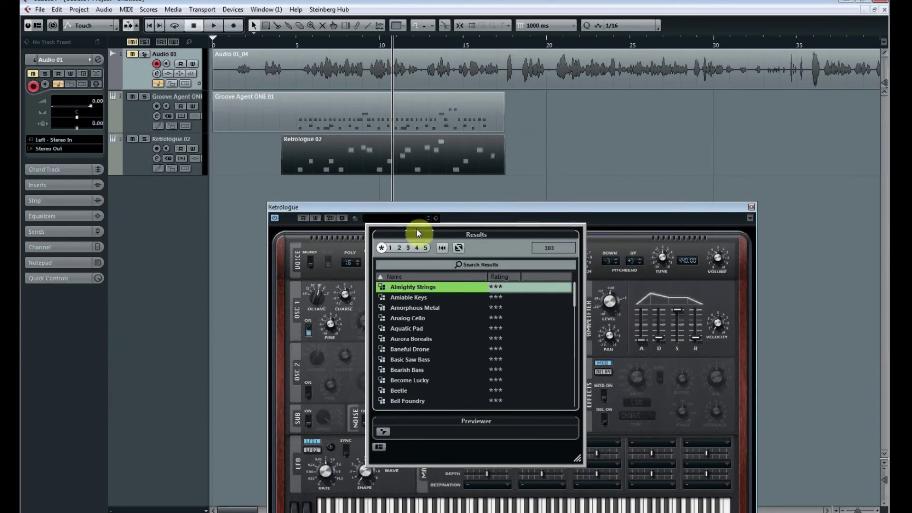
scroll(418, 326, "down", 3)
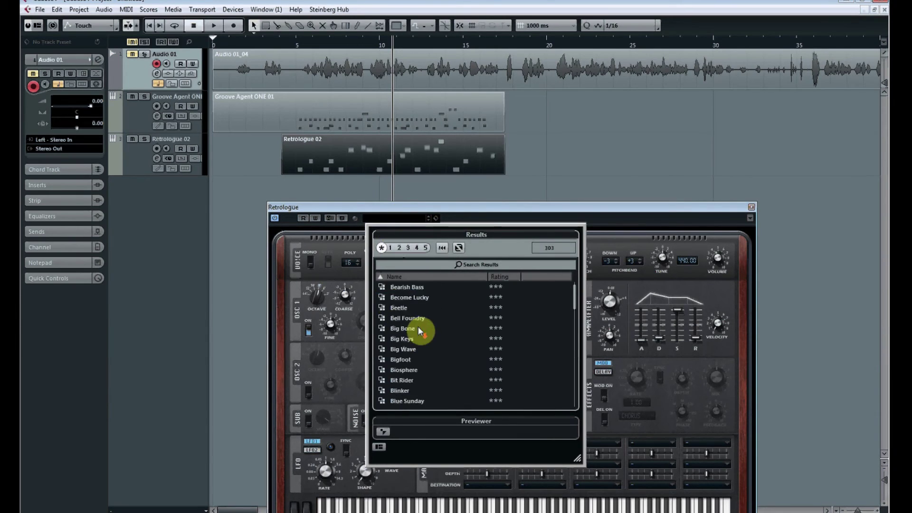
scroll(418, 326, "down", 3)
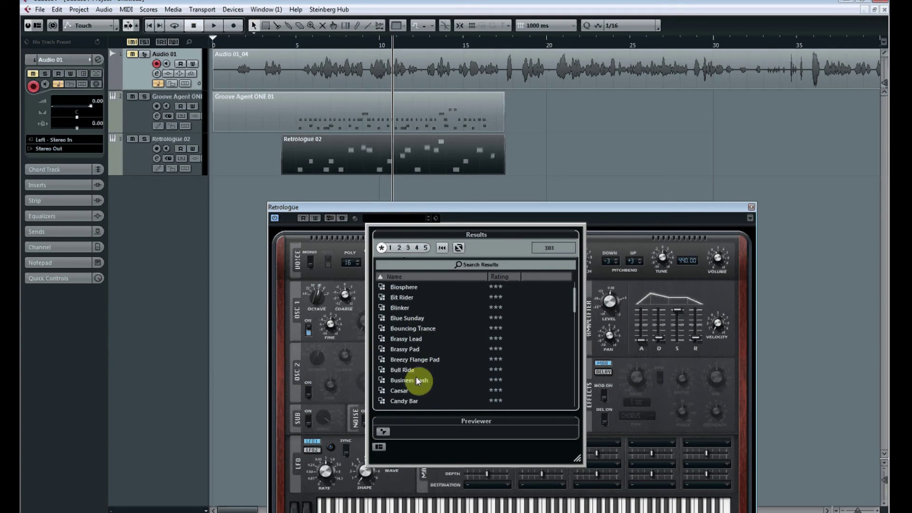
scroll(409, 335, "down", 2)
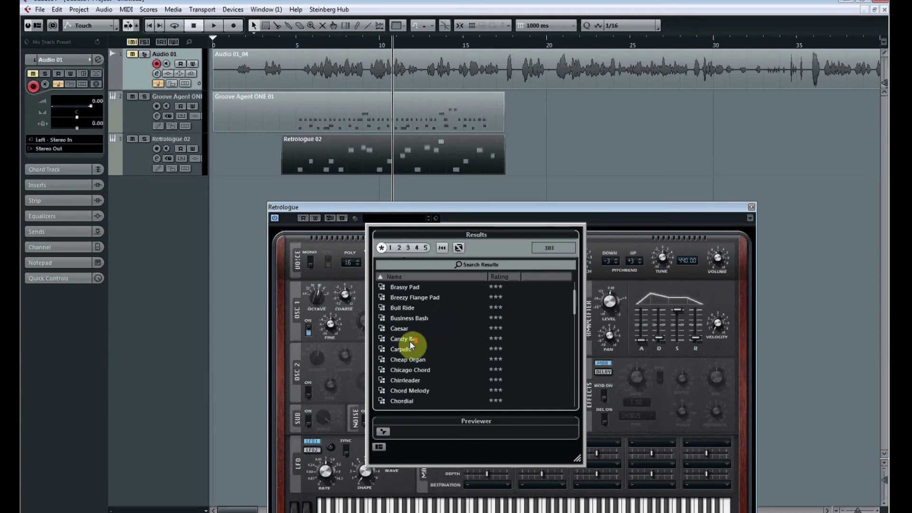
scroll(410, 340, "down", 5)
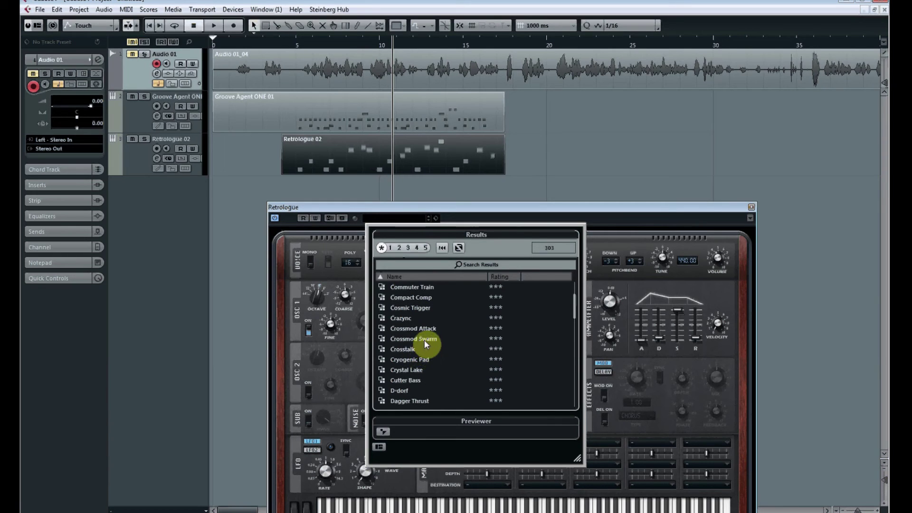
double_click(424, 340)
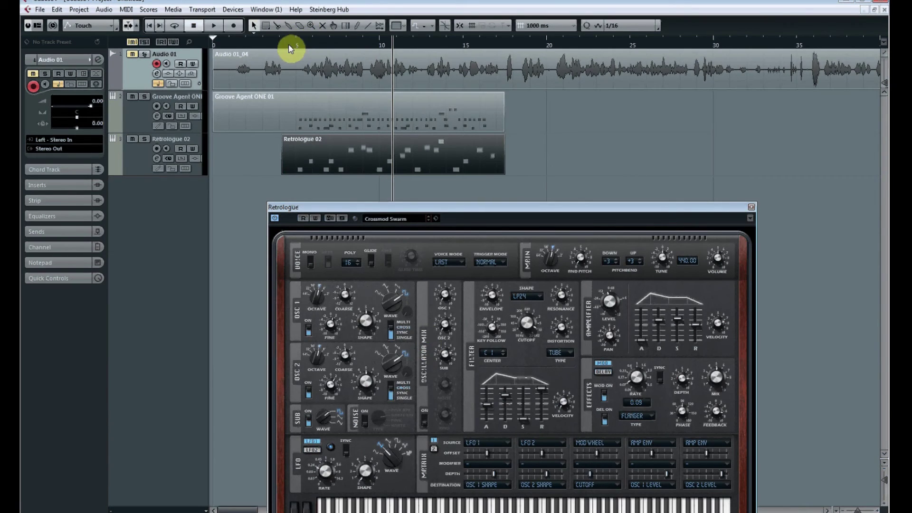
Audition the drums with the Crossmod Swarm synth sound from about 4 to 9 seconds, and close the Retrologue window.
left_click(288, 48)
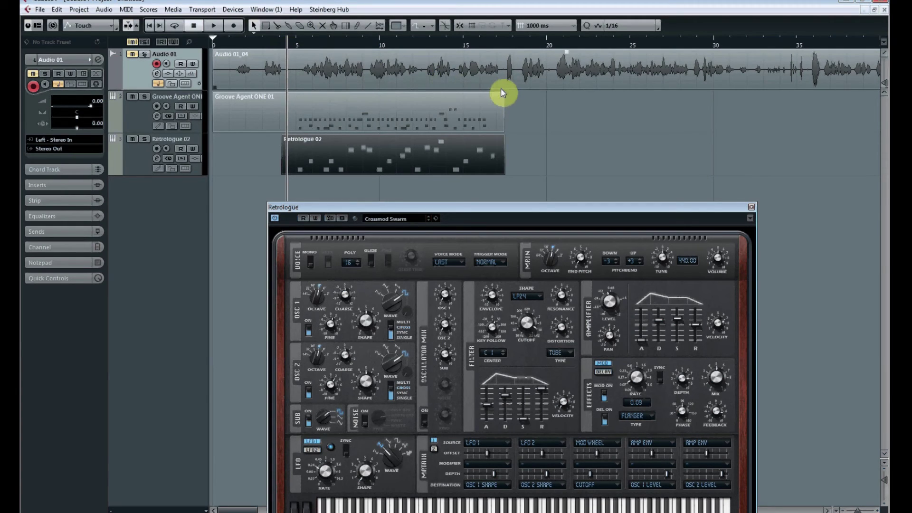
key("space")
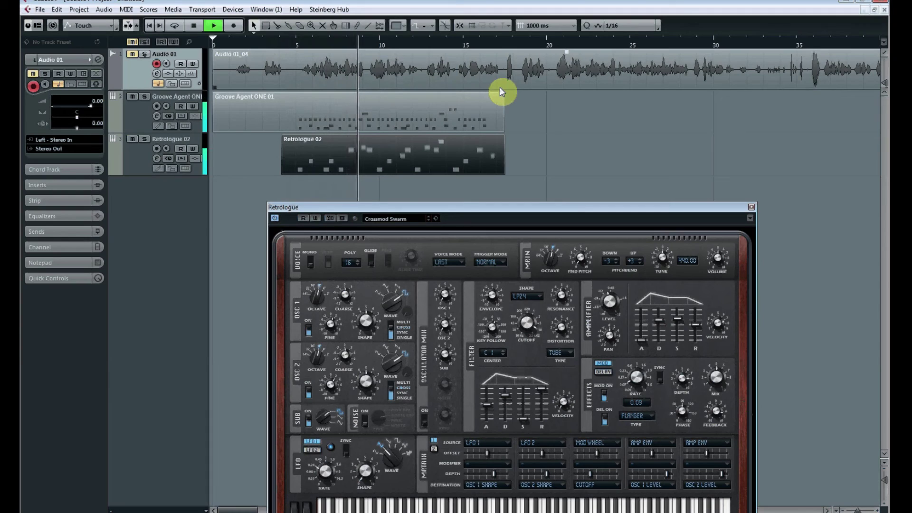
key("space")
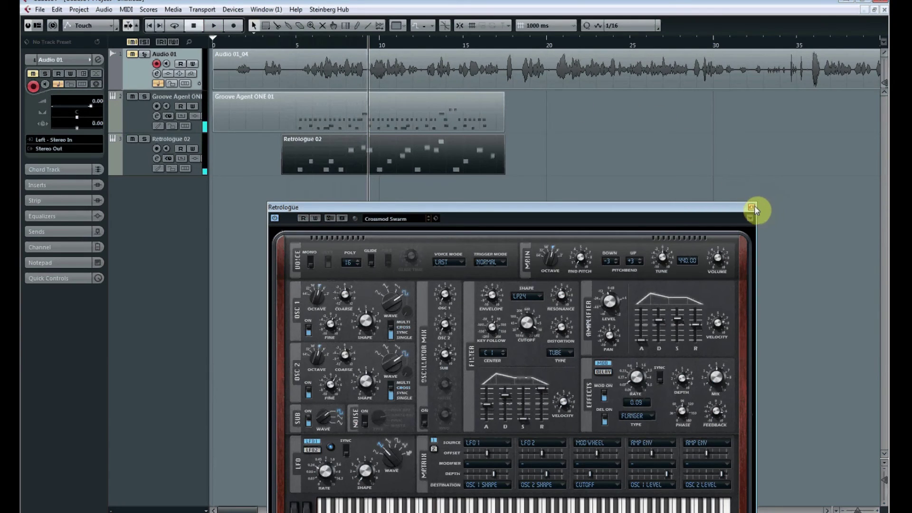
left_click(751, 208)
left_click(656, 171)
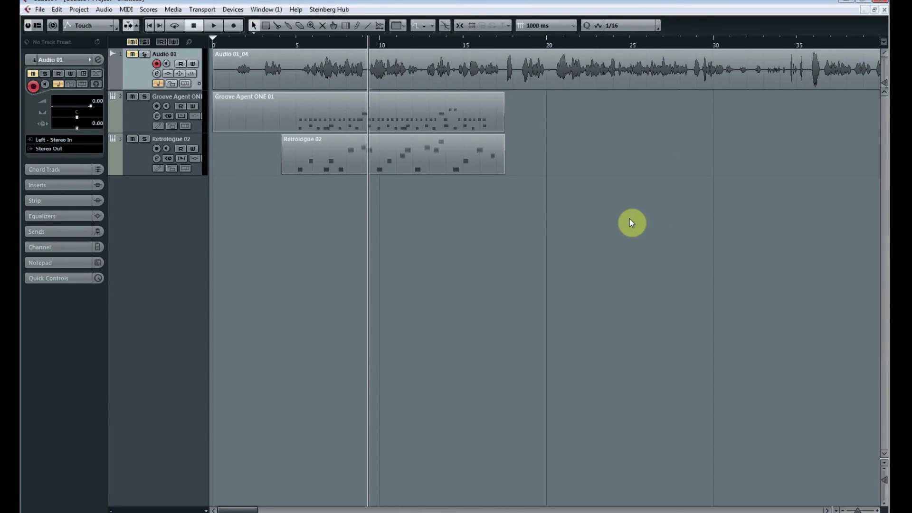
Play the drums and synth from about 8 seconds, skip ahead in the passage, and stop at about 16 seconds.
left_click(475, 102)
left_click(399, 144)
left_click(521, 116)
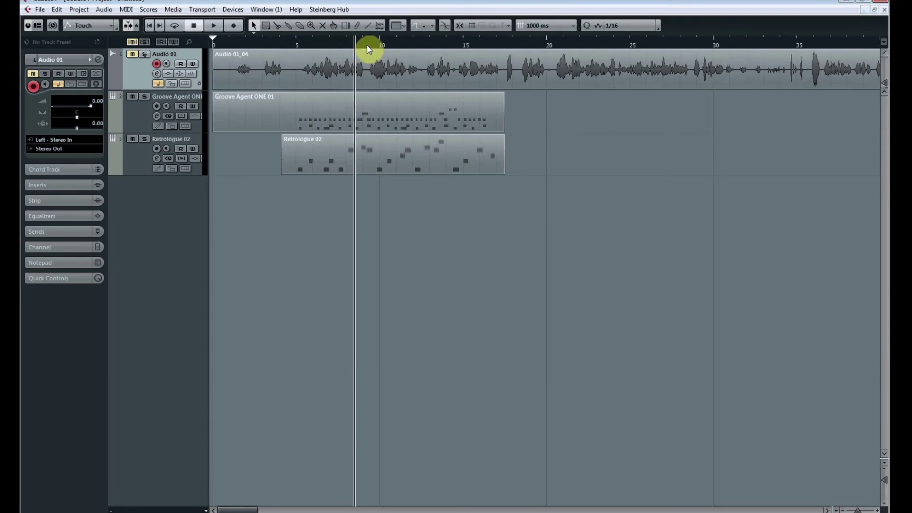
key("space")
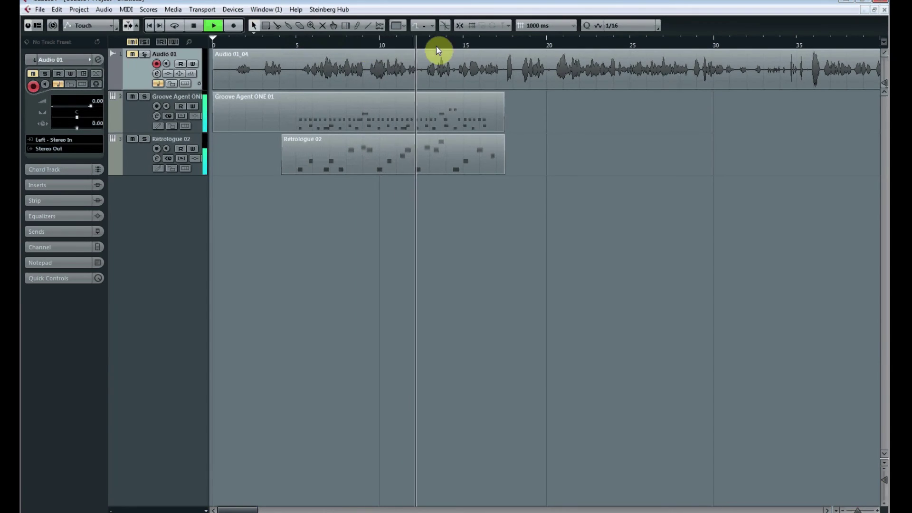
left_click_drag(466, 45, 465, 64)
key("space")
key("space")
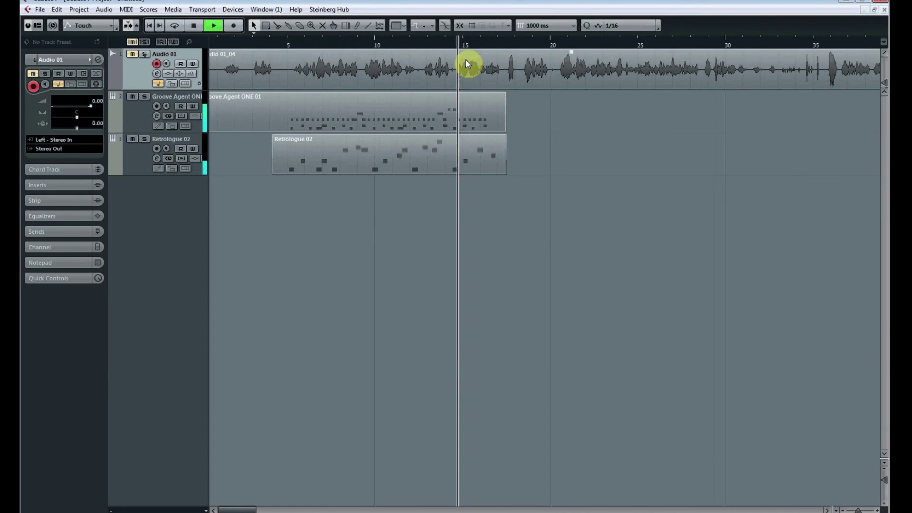
key("space")
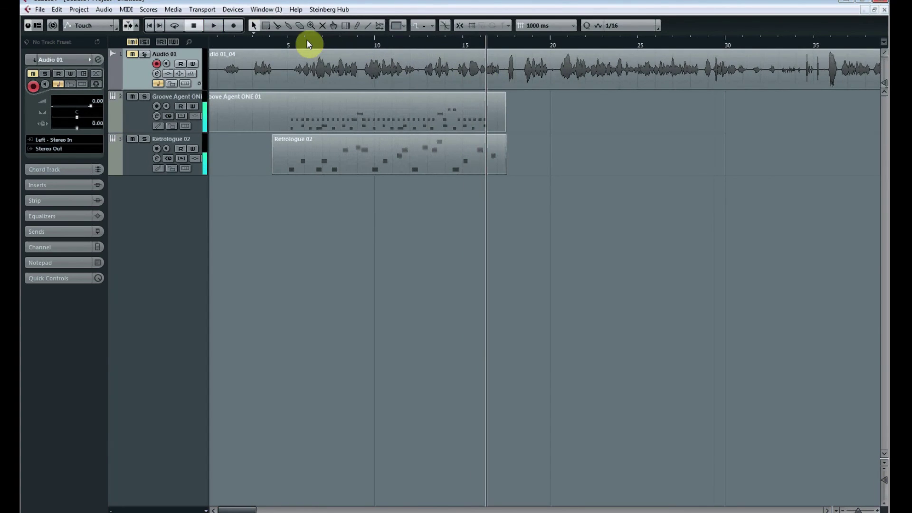
Unmute the Audio 01 track and audition all three tracks, stopping at about 14 seconds.
left_click_drag(304, 42, 360, 74)
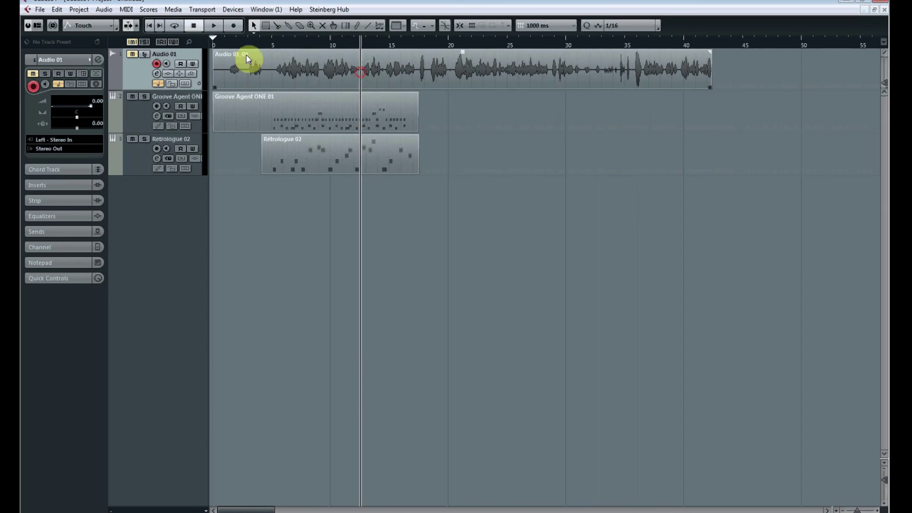
left_click(388, 66)
key("space")
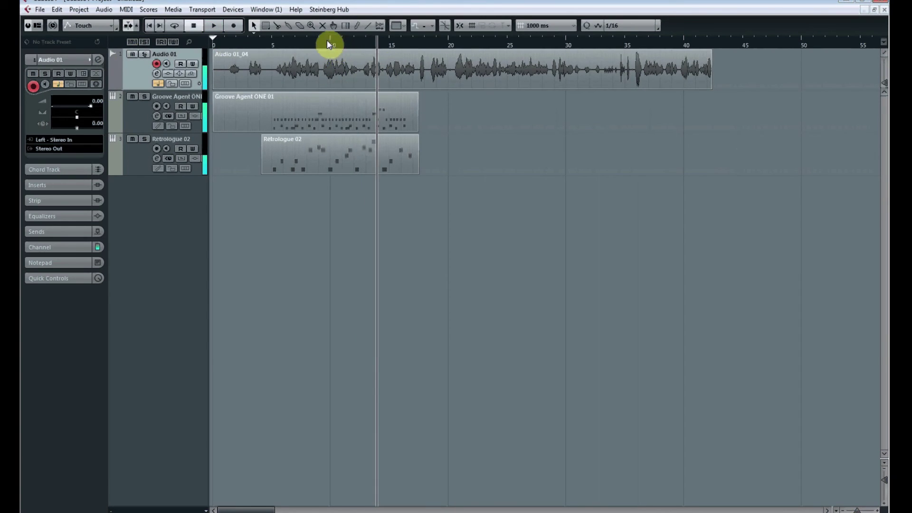
left_click_drag(312, 43, 280, 90)
key("space")
key("space")
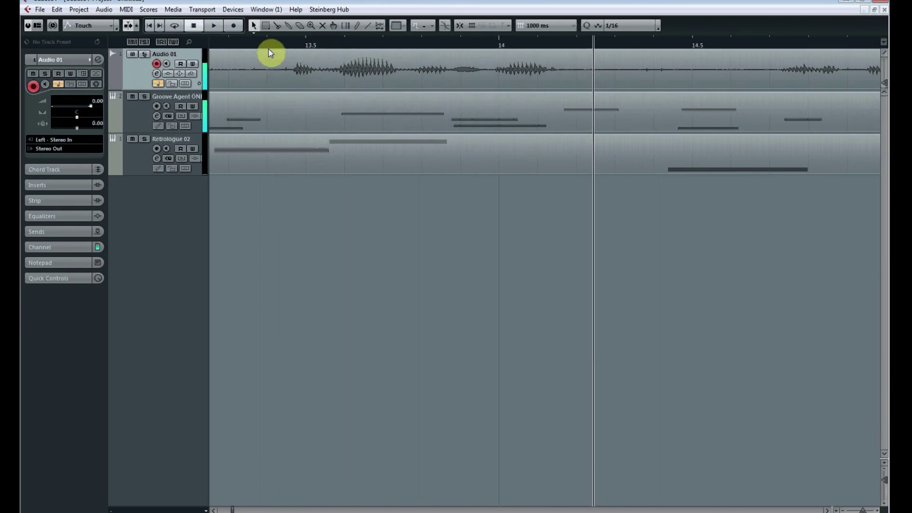
Zoom the timeline in and out around several playhead positions, including about 17.65 seconds and the project start.
left_click(278, 43)
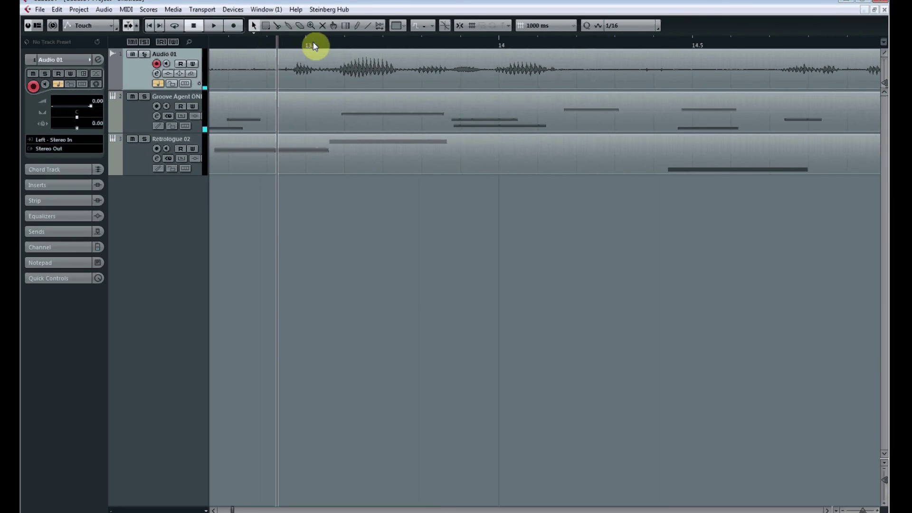
left_click_drag(313, 46, 315, 7)
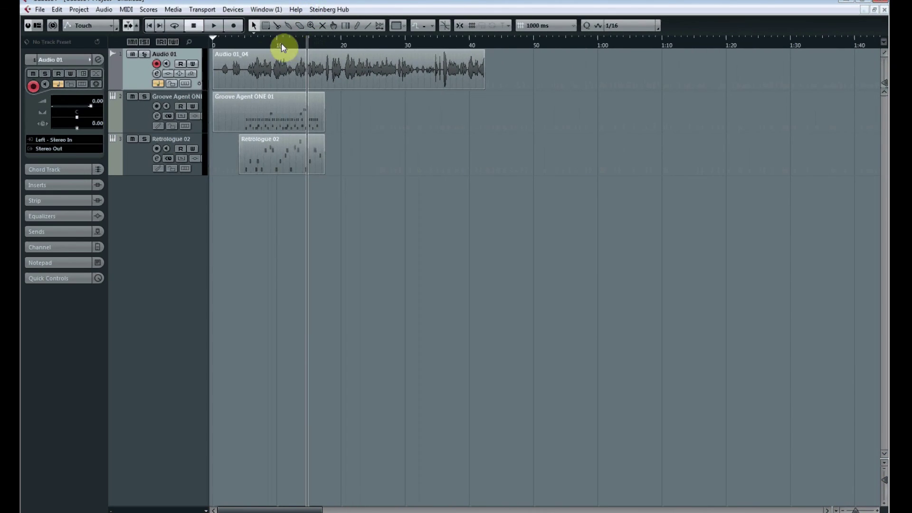
left_click_drag(309, 45, 281, 51)
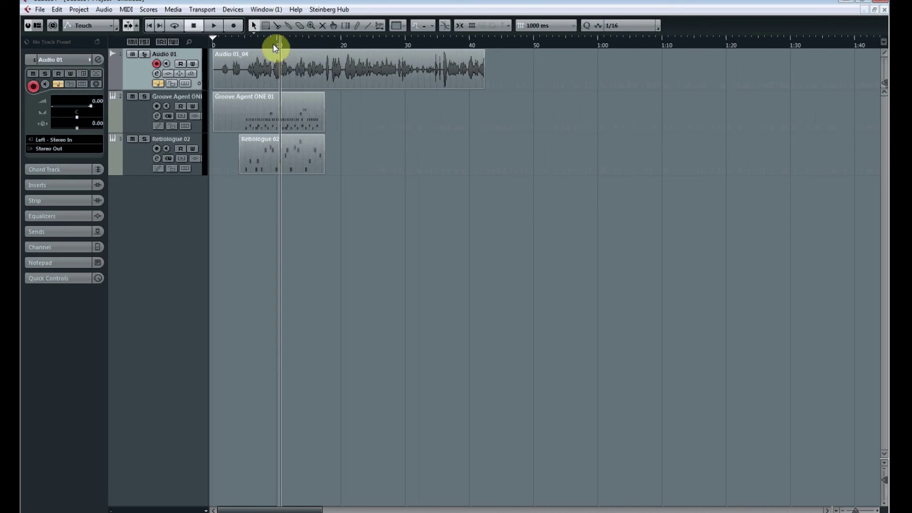
left_click(327, 45)
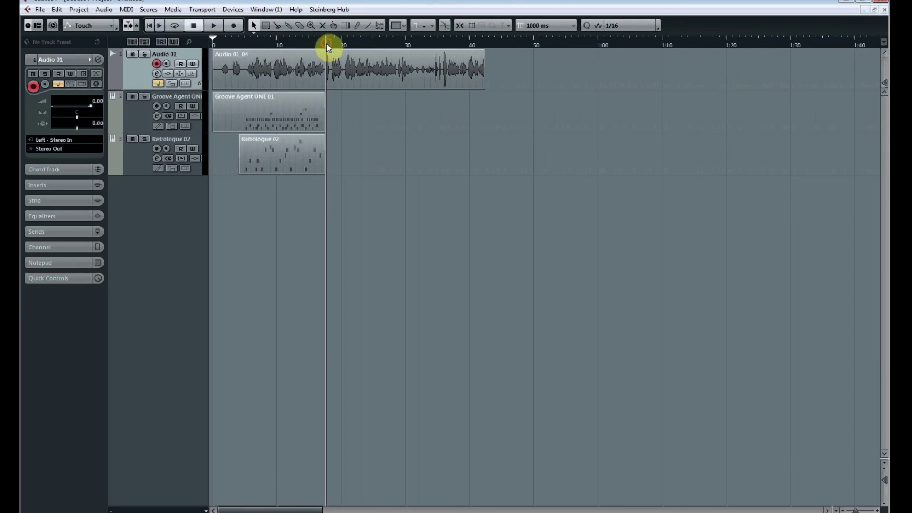
left_click_drag(328, 46, 317, 170)
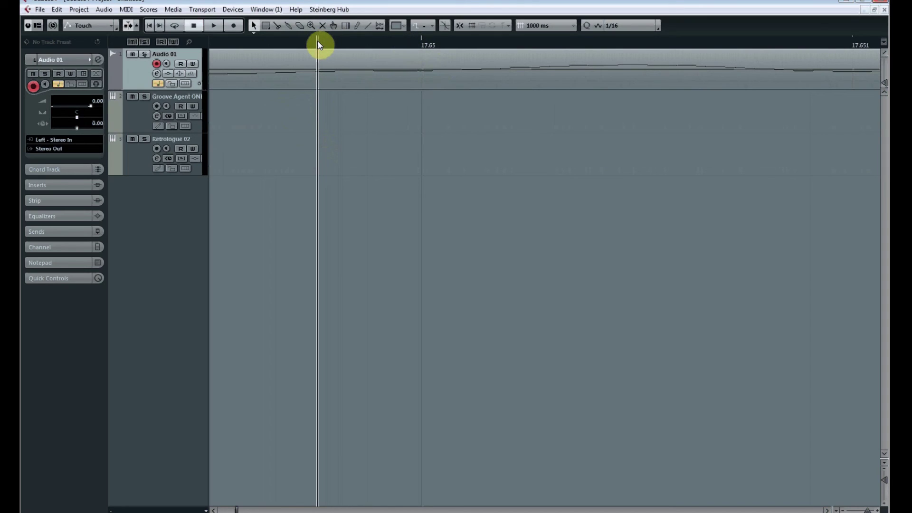
left_click_drag(316, 41, 315, 3)
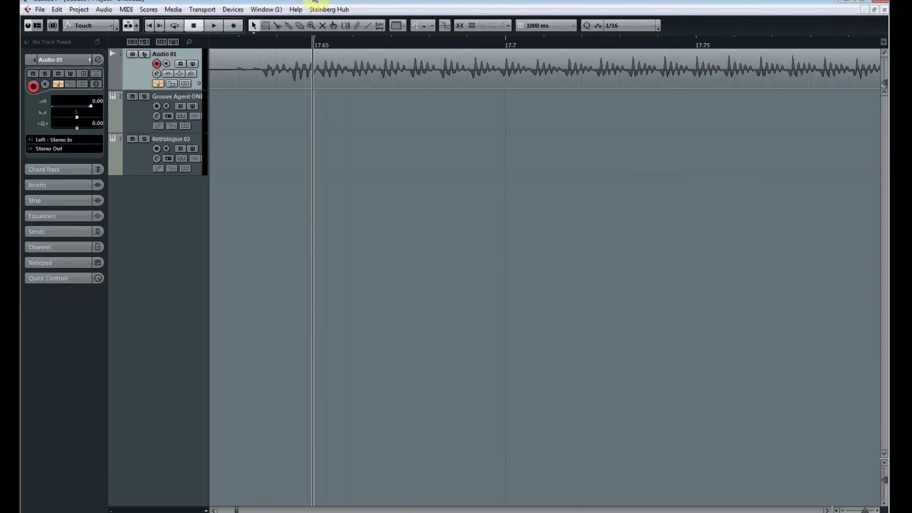
left_click_drag(312, 40, 212, 67)
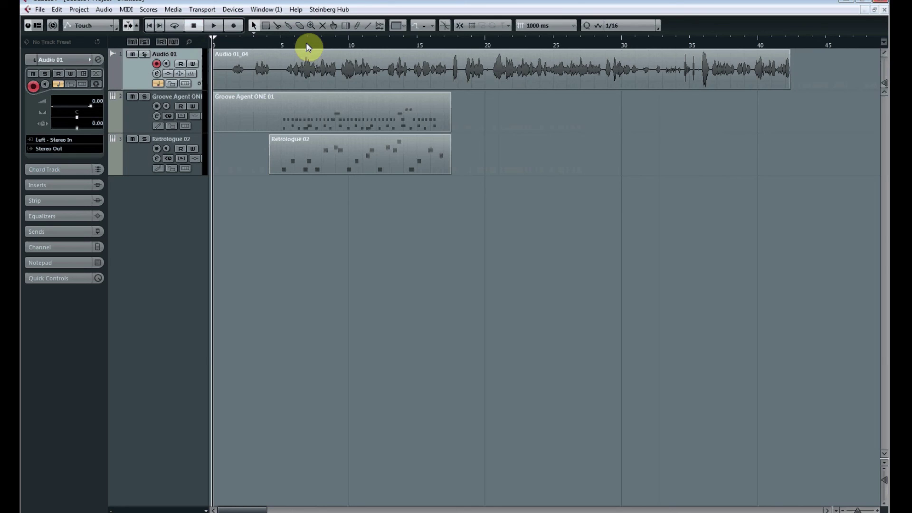
mouse_move(308, 46)
left_mouse_down()
mouse_move(303, 53)
mouse_move(362, 148)
mouse_move(340, 85)
mouse_move(315, 53)
left_mouse_up()
left_click(858, 509)
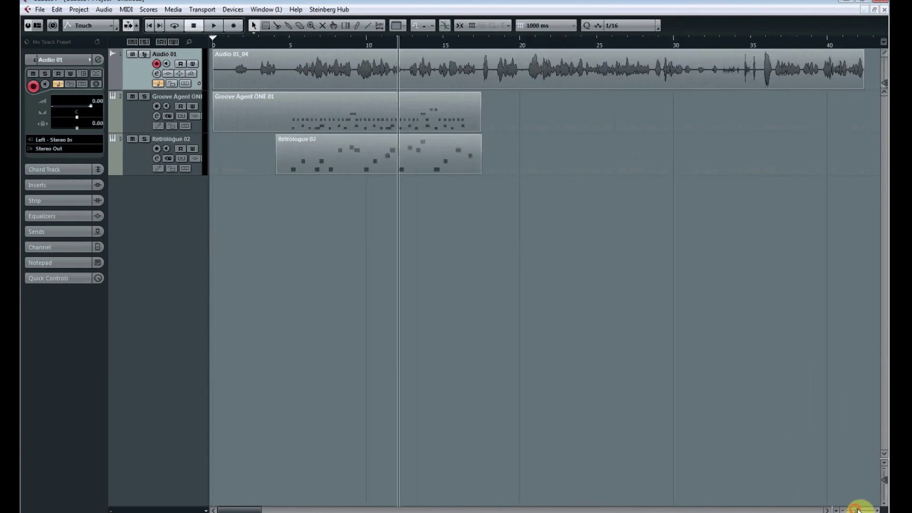
mouse_move(857, 509)
left_mouse_down()
mouse_move(866, 502)
mouse_move(853, 508)
left_mouse_up()
Zoom in and play the audio near 36 seconds and near 17.6 seconds, and return to an overview of the project.
left_click_drag(350, 47, 523, 102)
key("space")
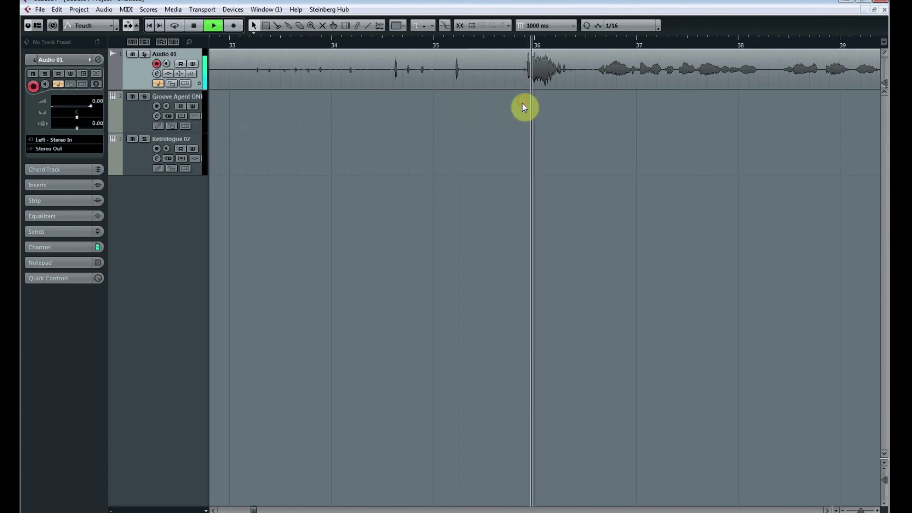
left_click_drag(488, 45, 358, 113)
key("space")
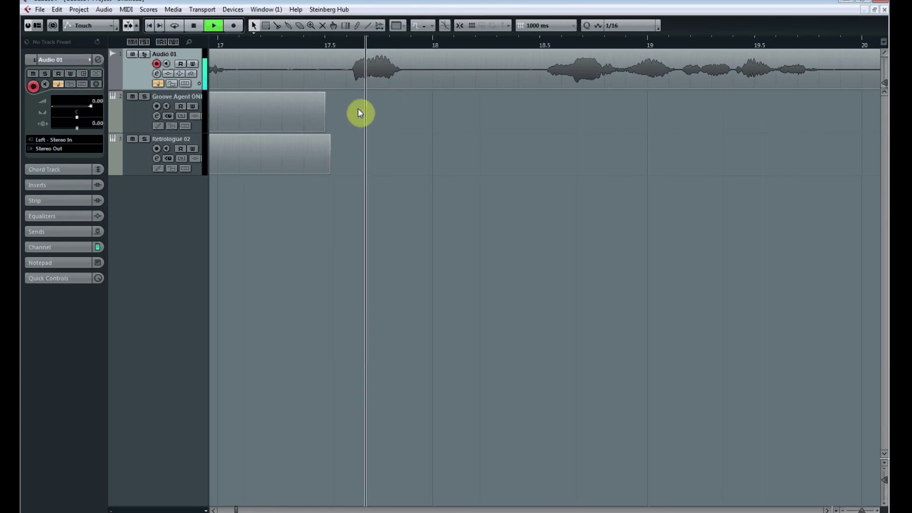
left_click_drag(335, 45, 221, 27)
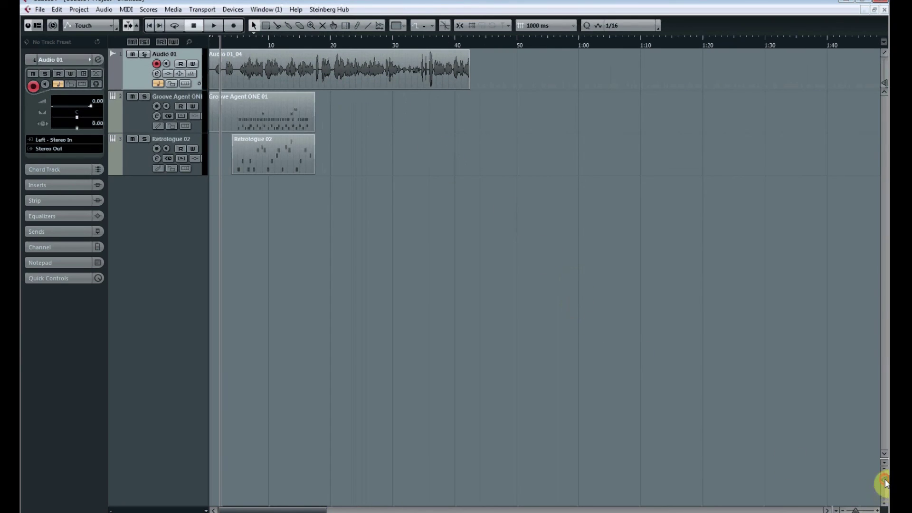
Enlarge all track heights, make Audio 01 and Retrologue 02 much taller, and shrink Groove Agent ONE 01 to a thin row.
mouse_move(885, 483)
left_mouse_down()
mouse_move(874, 494)
mouse_move(873, 482)
left_mouse_up()
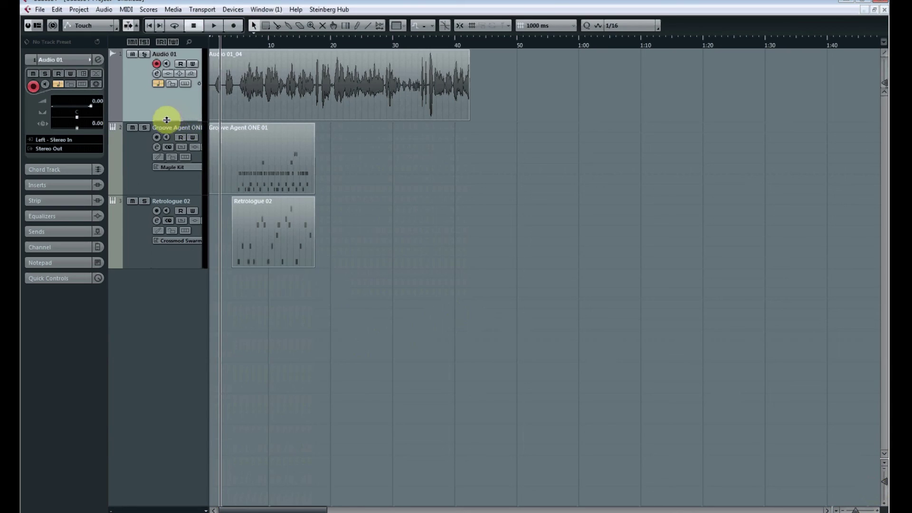
left_click_drag(166, 120, 160, 276)
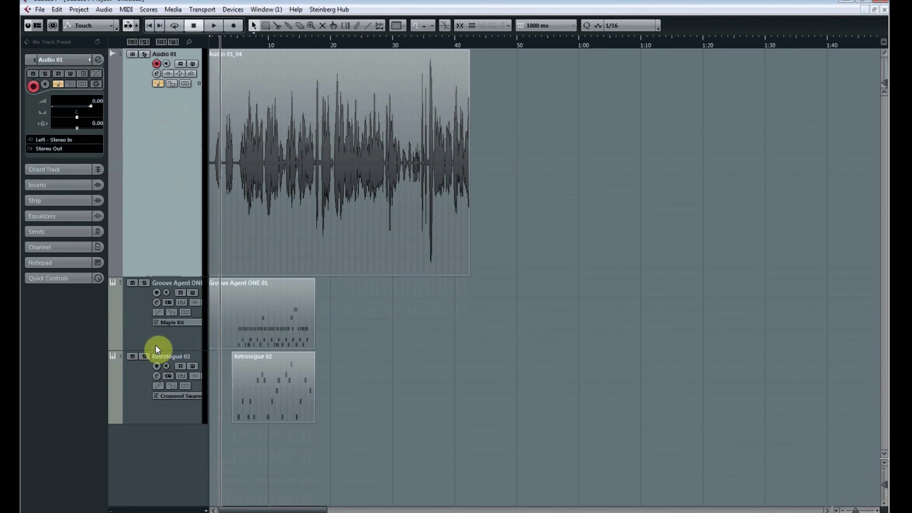
left_click_drag(158, 350, 163, 295)
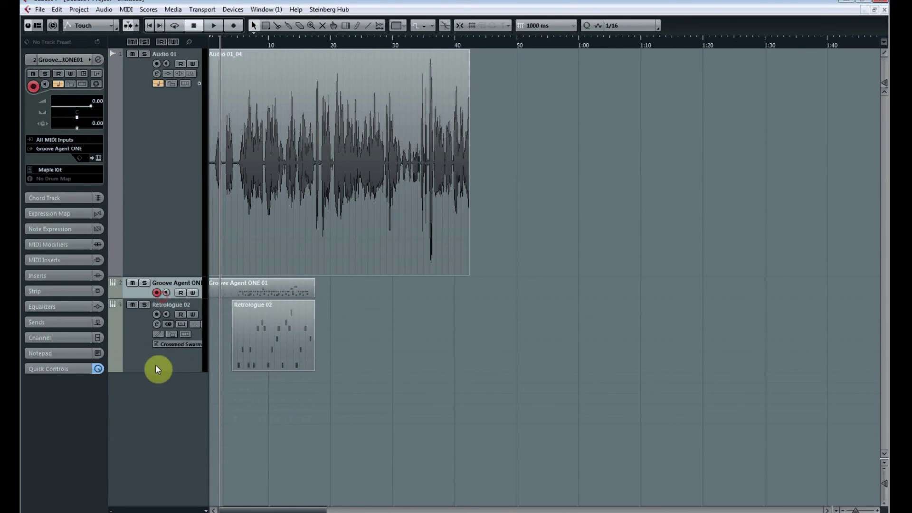
left_click_drag(153, 368, 160, 485)
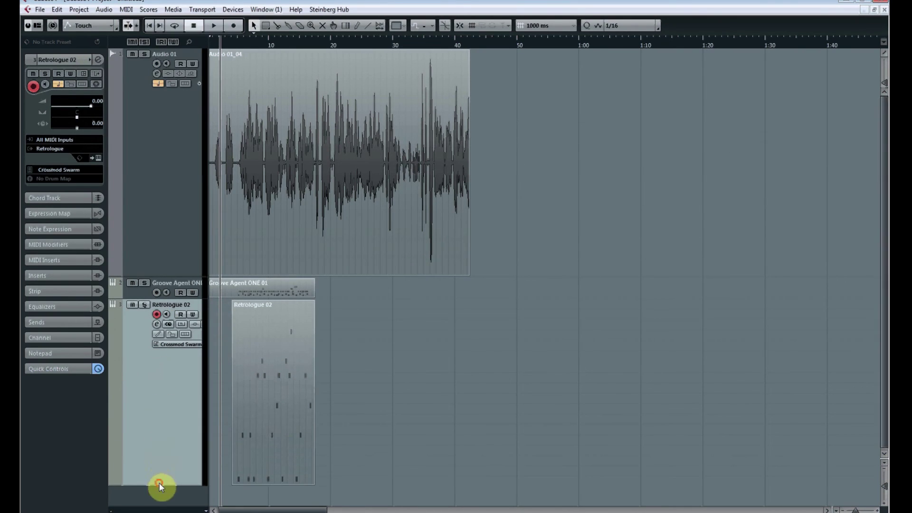
Return the playhead to the project start and assign Color 3 to the Retrologue 02 track.
left_click(240, 43)
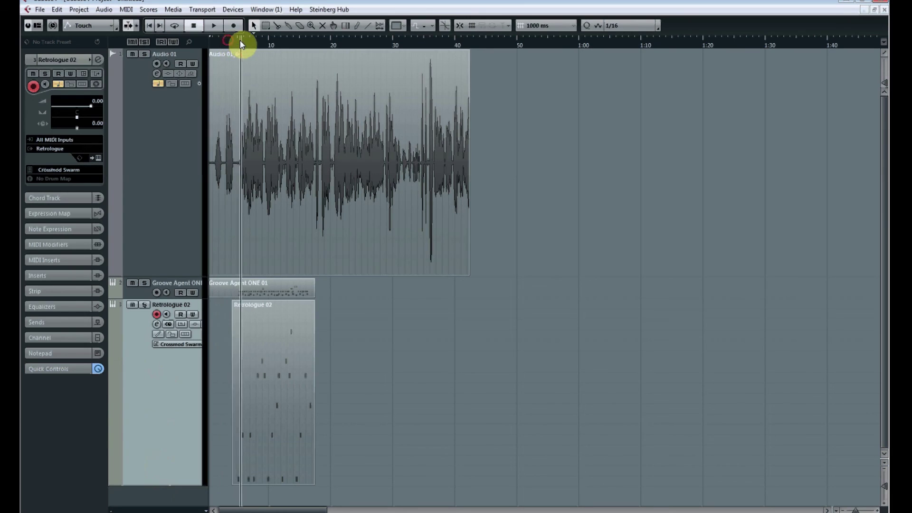
left_click_drag(223, 50, 210, 69)
key("g")
key("g")
key("g")
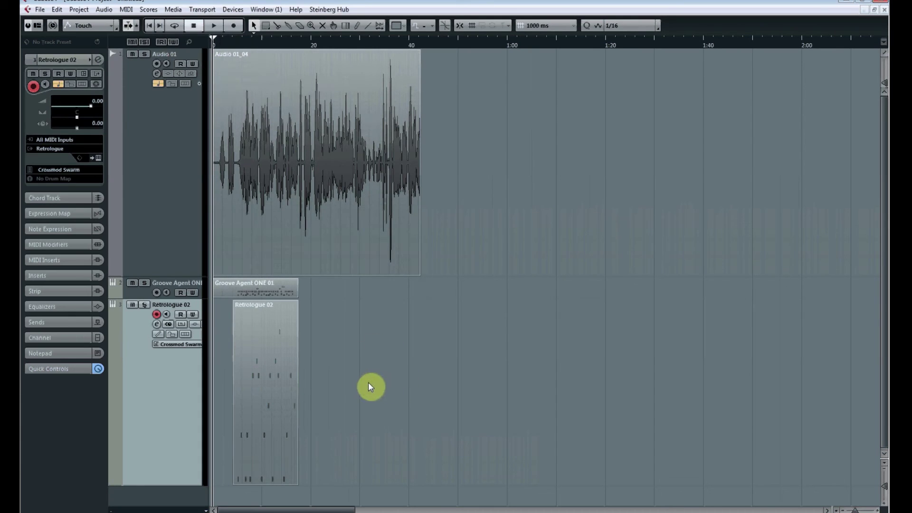
left_click(401, 26)
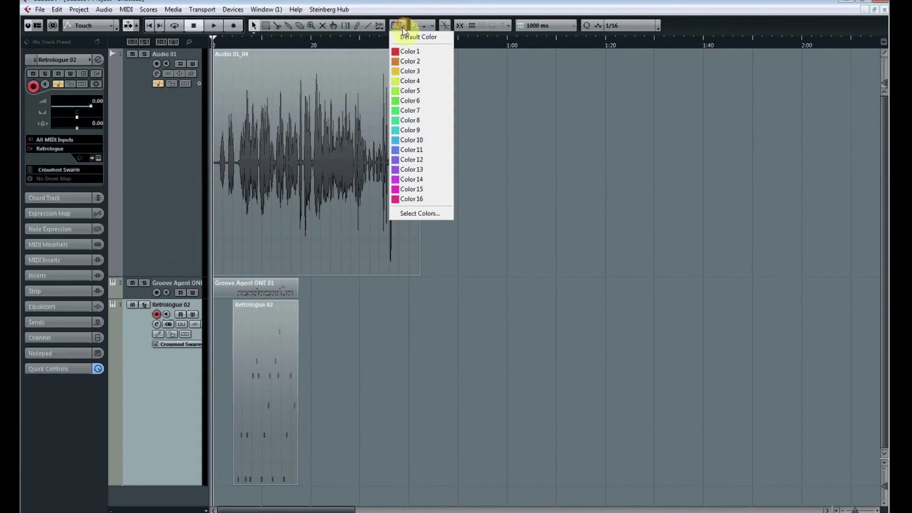
left_click(407, 70)
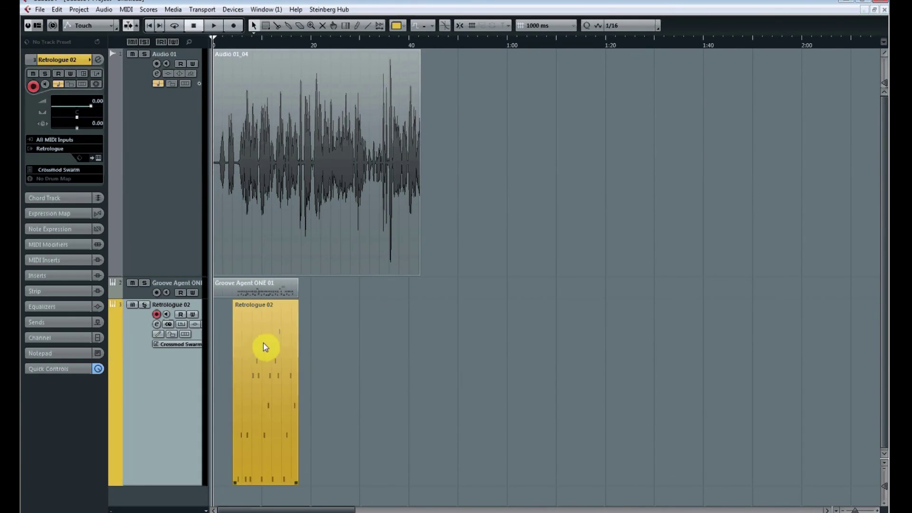
Assign Color 4 to the Groove Agent ONE 01 track and Color 8 to the Audio 01 track.
left_click(178, 283)
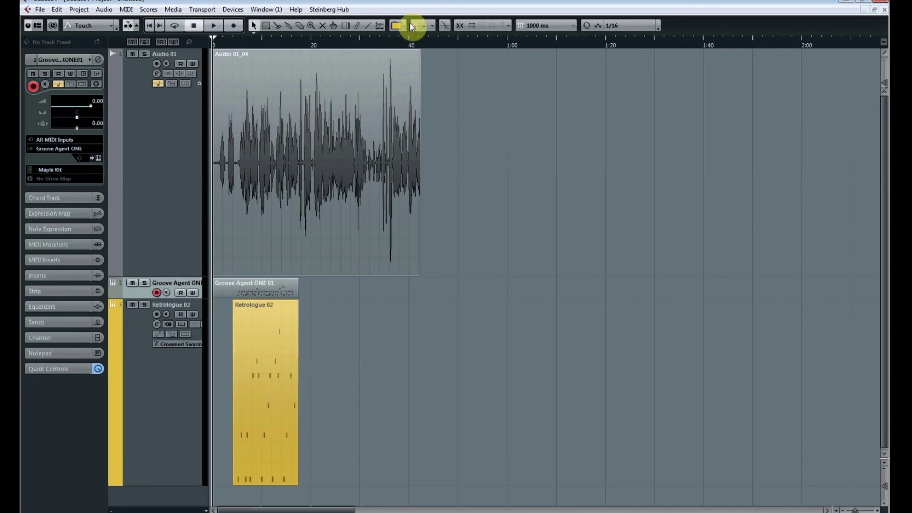
left_click(411, 26)
left_click(409, 85)
left_click(181, 171)
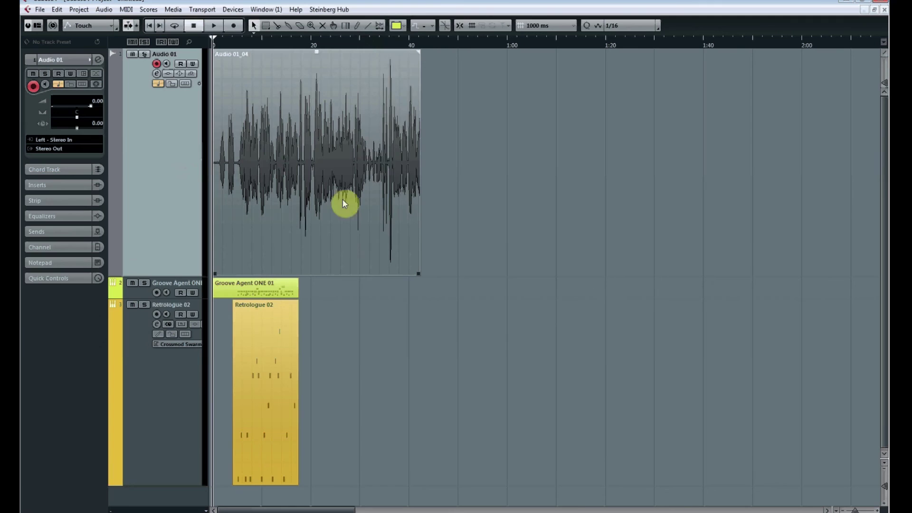
left_click(397, 25)
left_click(411, 120)
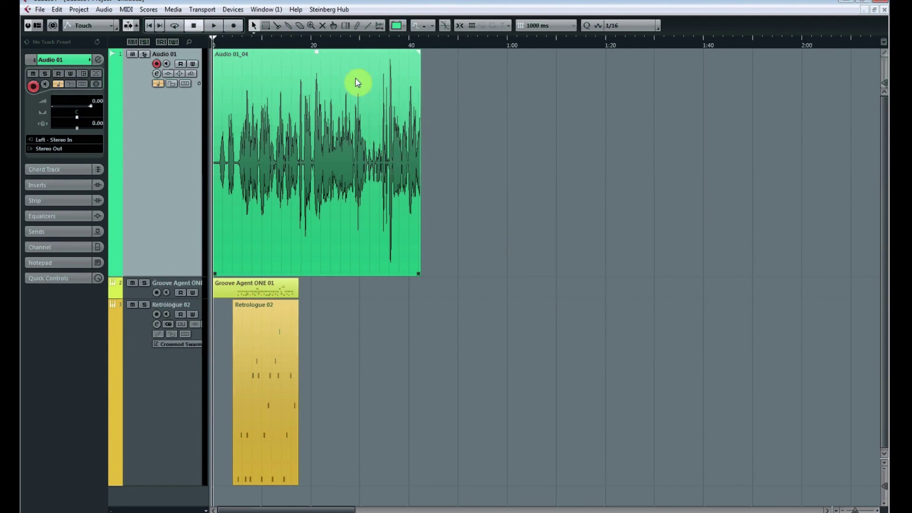
Place the playhead at about 7 seconds and reduce the height of the Audio 01 track to a short row.
left_click_drag(358, 45, 279, 56)
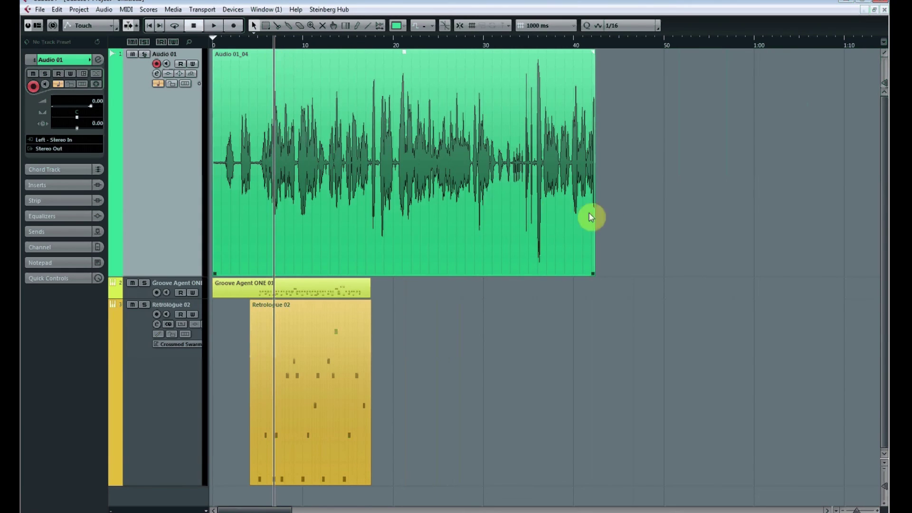
left_click(636, 212)
left_click(464, 210)
left_click(562, 316)
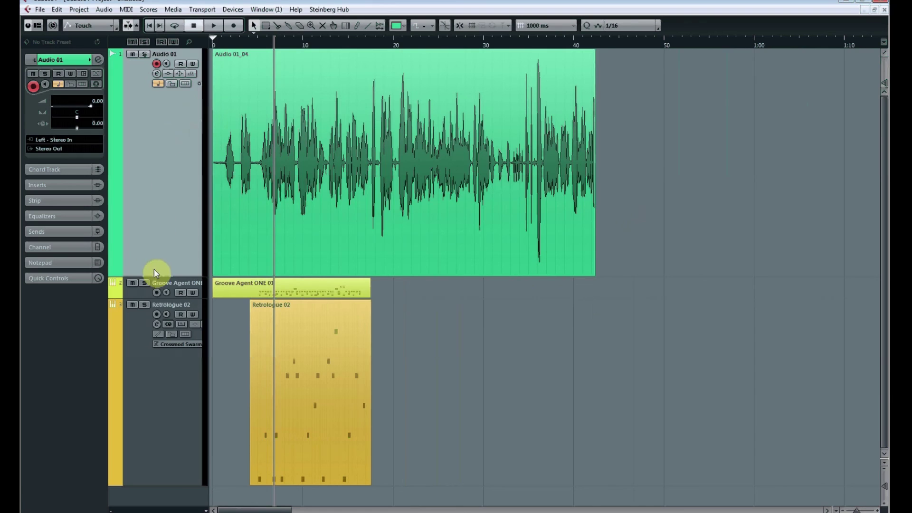
left_click_drag(157, 275, 167, 91)
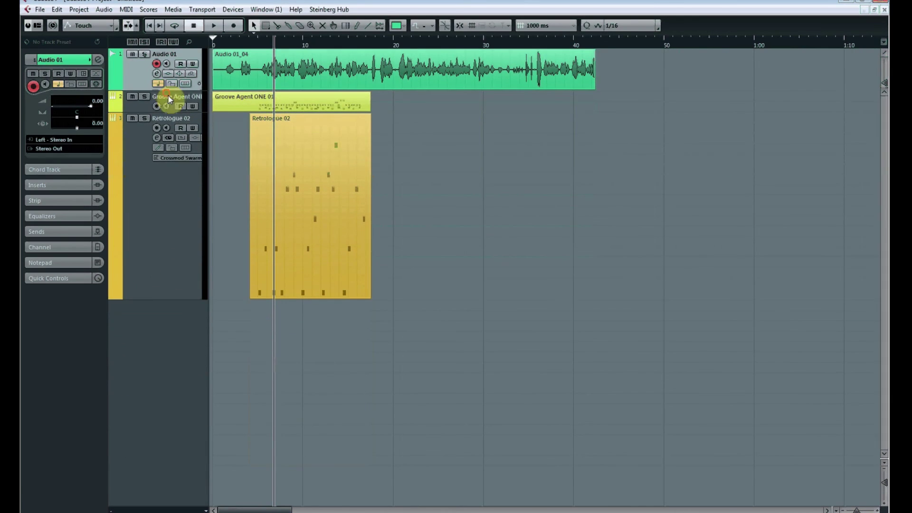